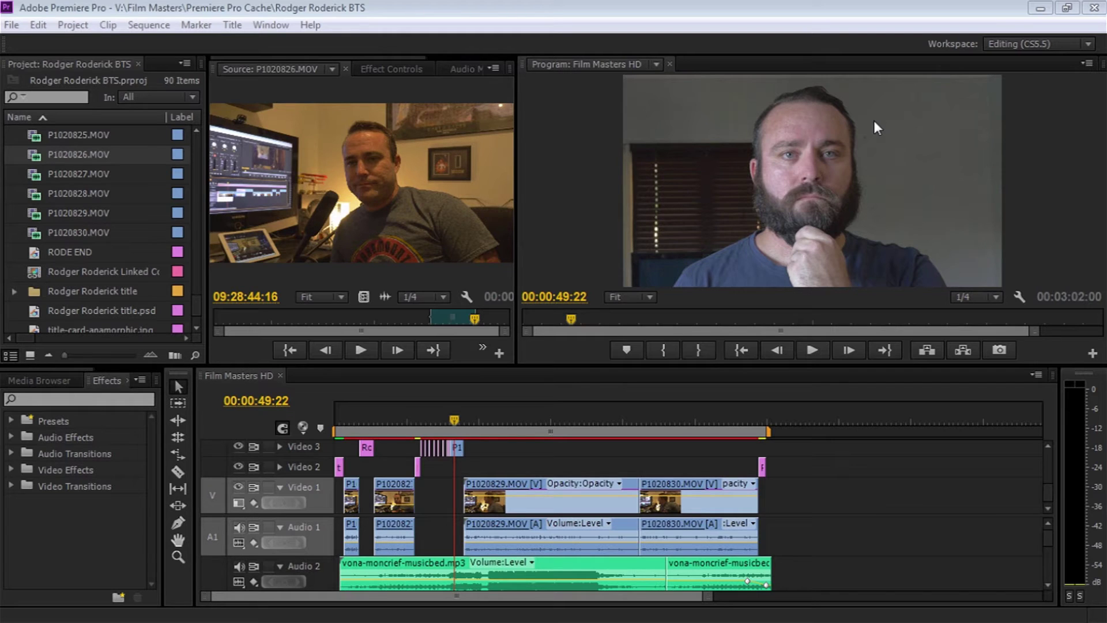
# Switch off the output of the Video 3 track and switch it back on.
pyautogui.click(236, 446)
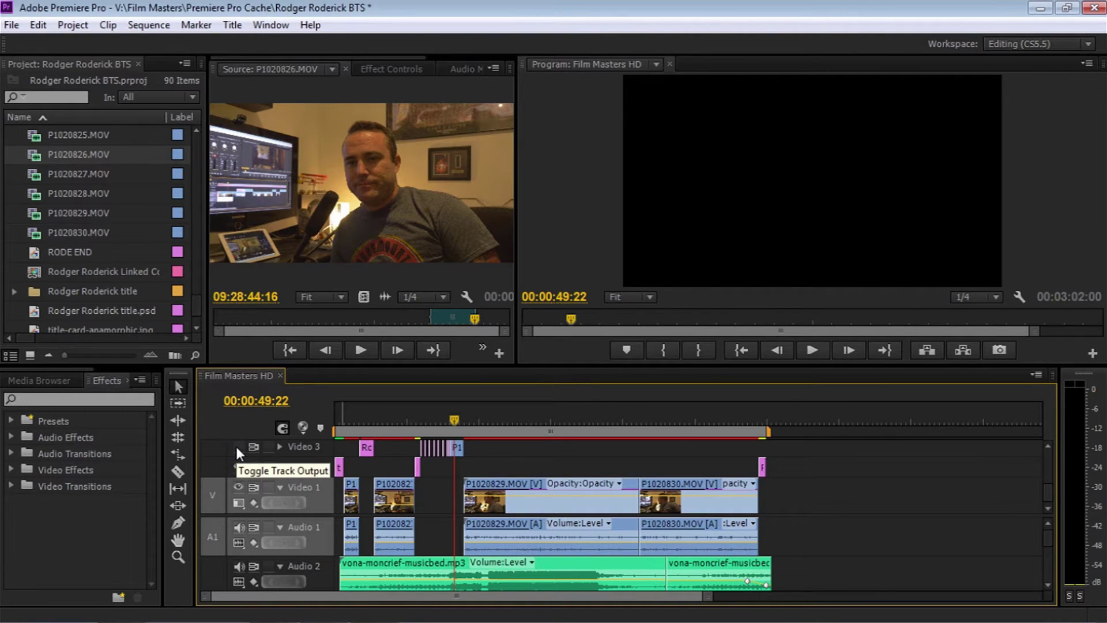
pyautogui.click(237, 447)
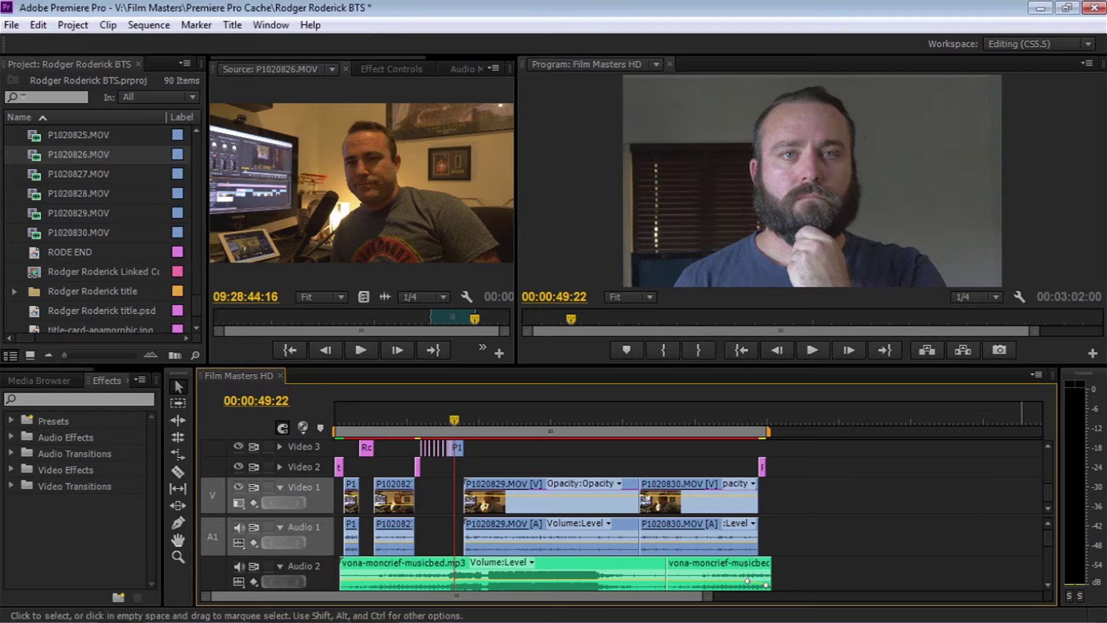
pyautogui.scroll(-2, 1051, 542)
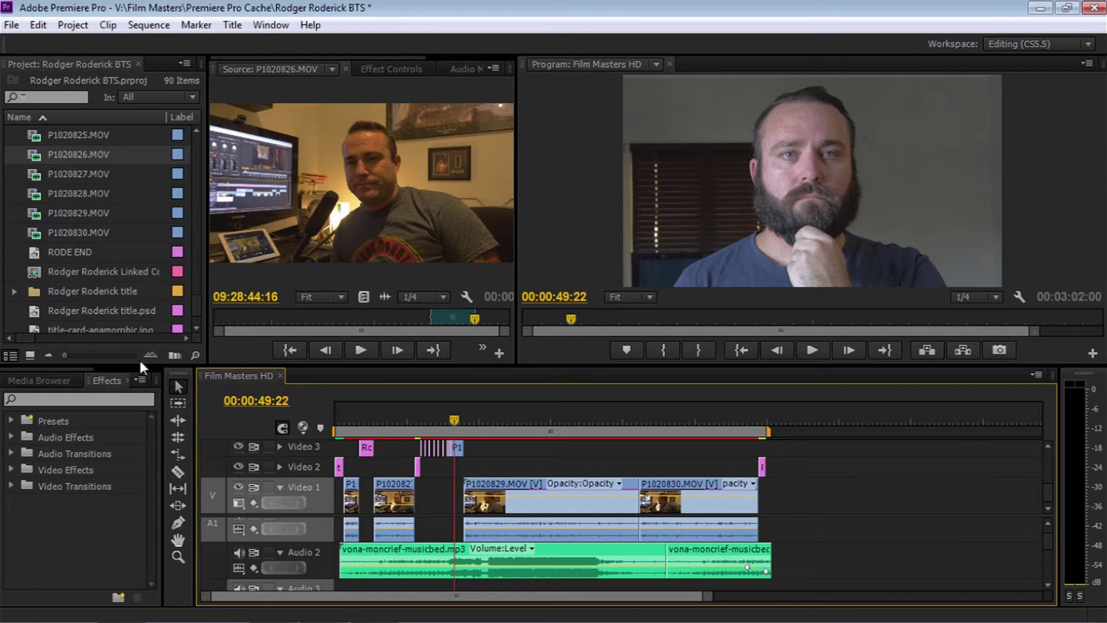
# Enlarge the item icons in the project's clip list to a moderate size.
pyautogui.click(120, 355)
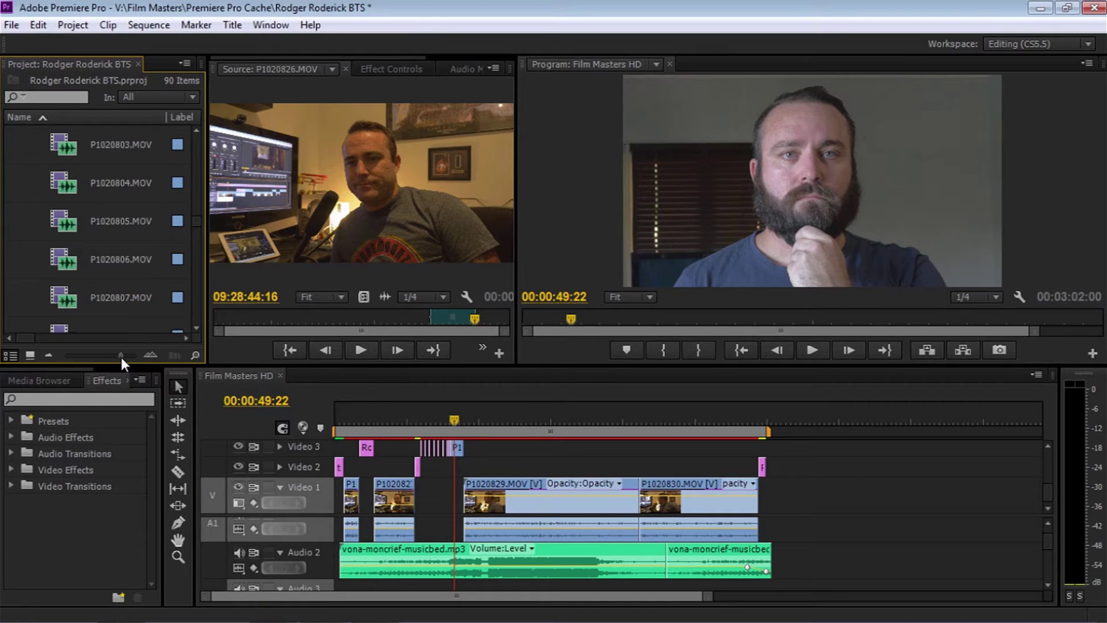
pyautogui.moveTo(121, 357); pyautogui.dragTo(87, 354)
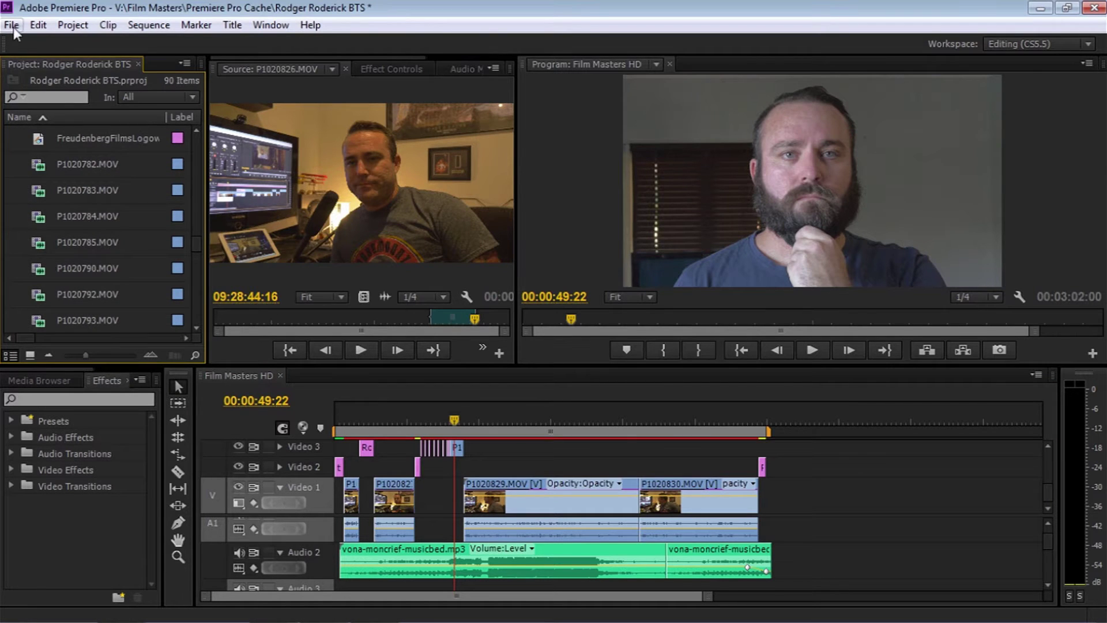
# Make the Film Masters HD timeline active, open its media export settings, and move the dialog fully into view.
pyautogui.click(11, 25)
pyautogui.moveTo(102, 421)
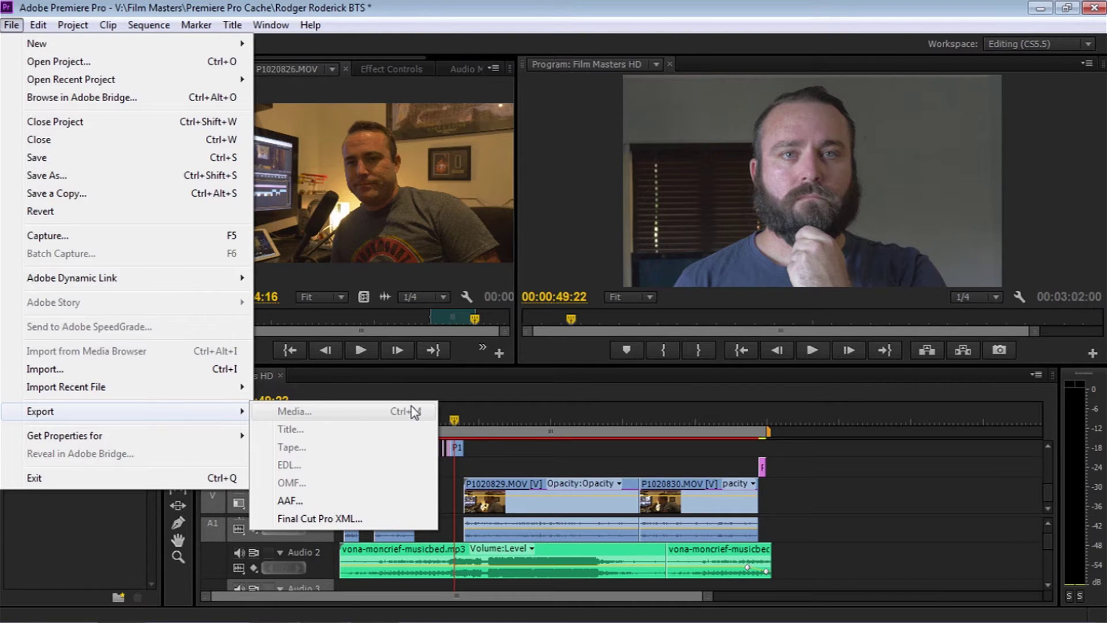
pyautogui.click(344, 386)
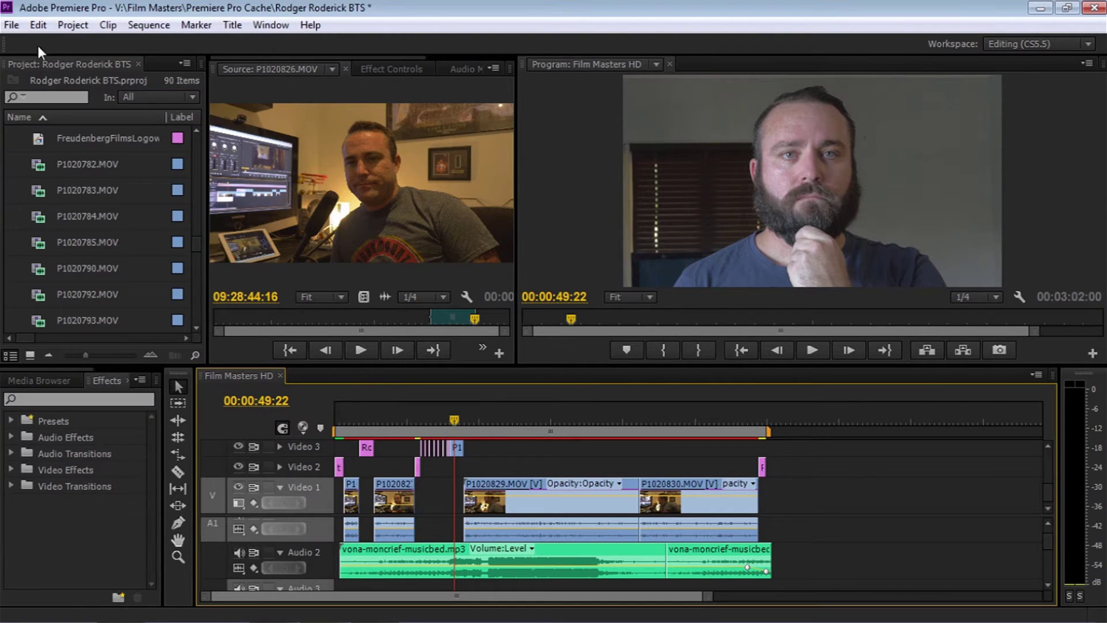
pyautogui.click(13, 26)
pyautogui.moveTo(120, 413)
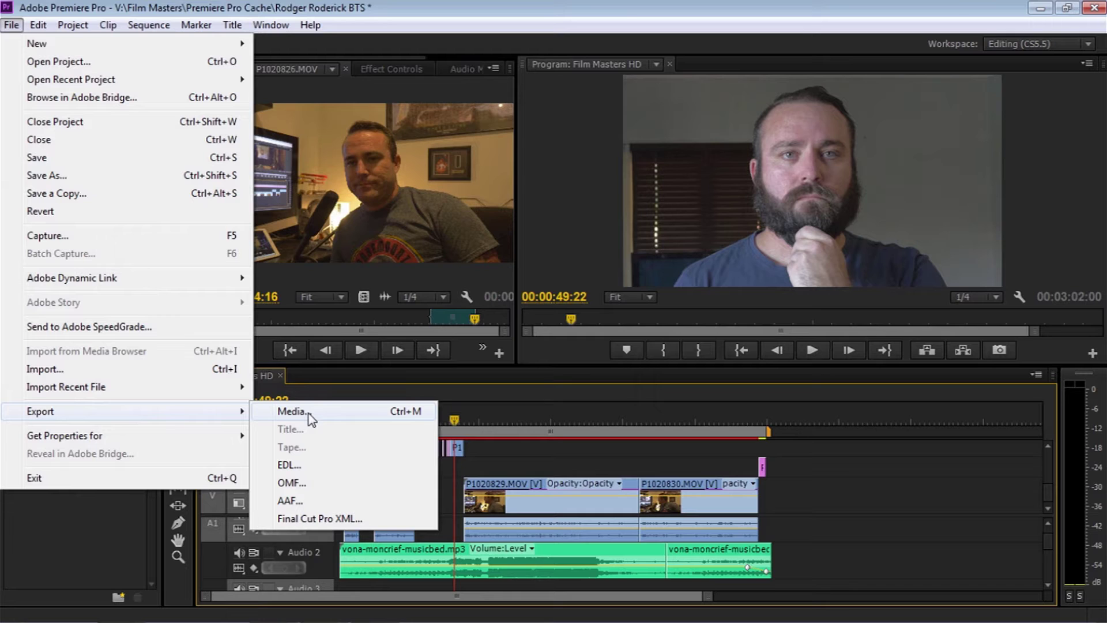
pyautogui.click(364, 414)
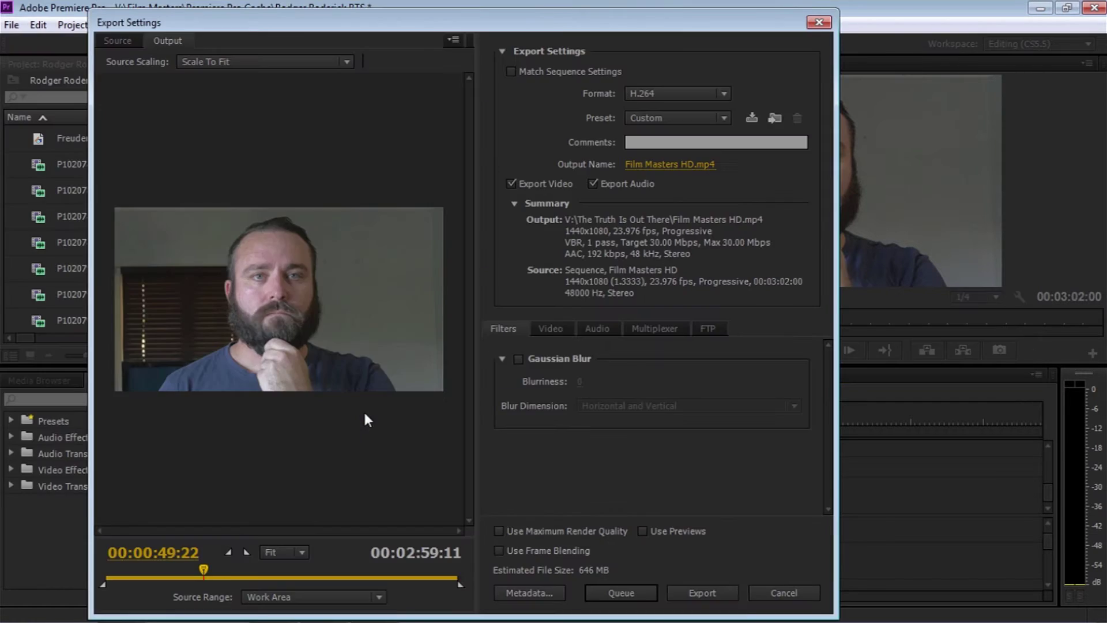
pyautogui.moveTo(326, 9); pyautogui.dragTo(389, 46)
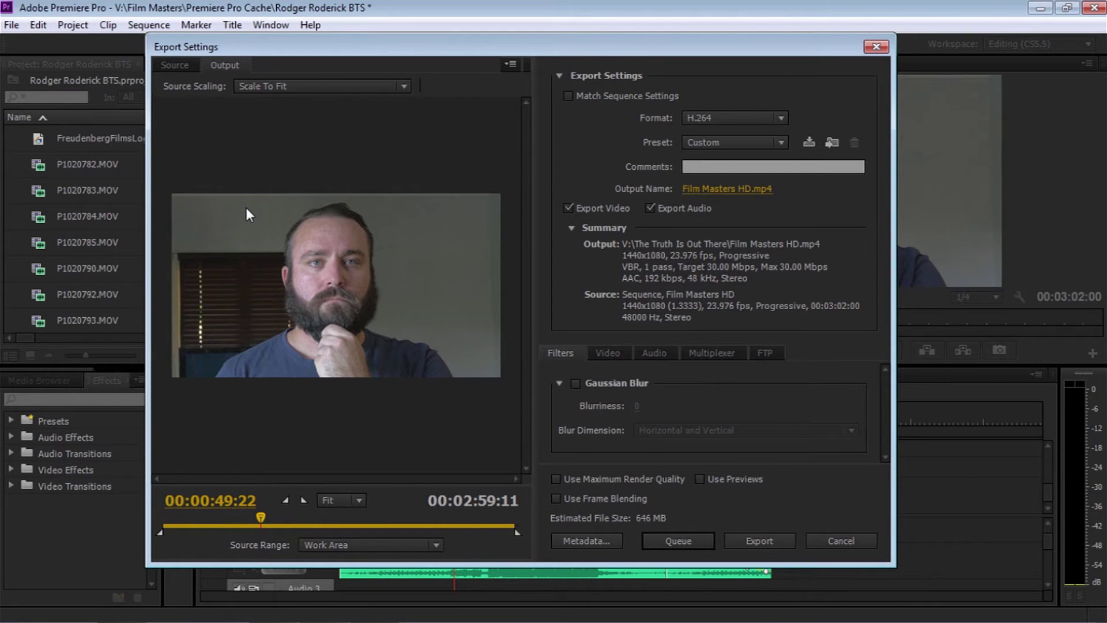
# Compare the source preview with the output preview of the export.
pyautogui.click(178, 66)
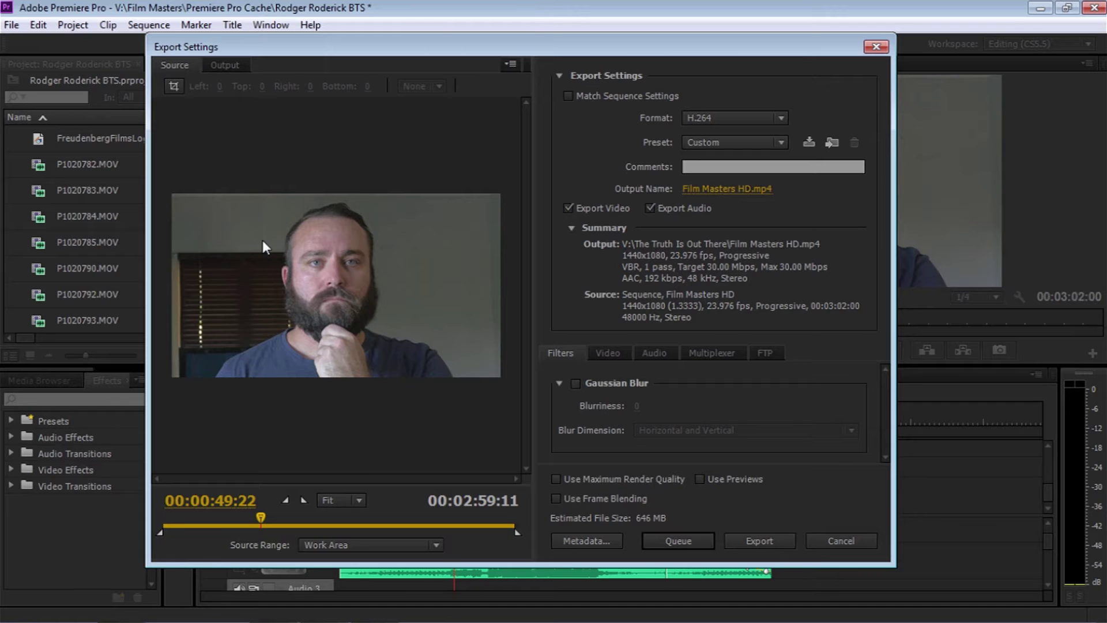
pyautogui.click(233, 68)
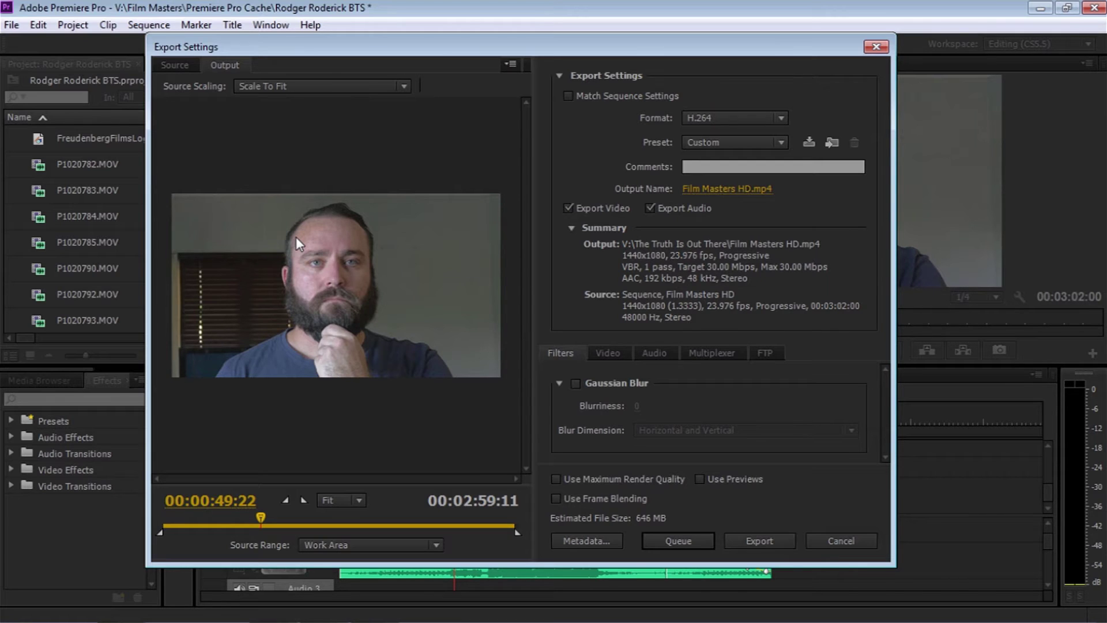
# Try Stretch To Fill as the source scaling and return it to Scale To Fit.
pyautogui.click(289, 84)
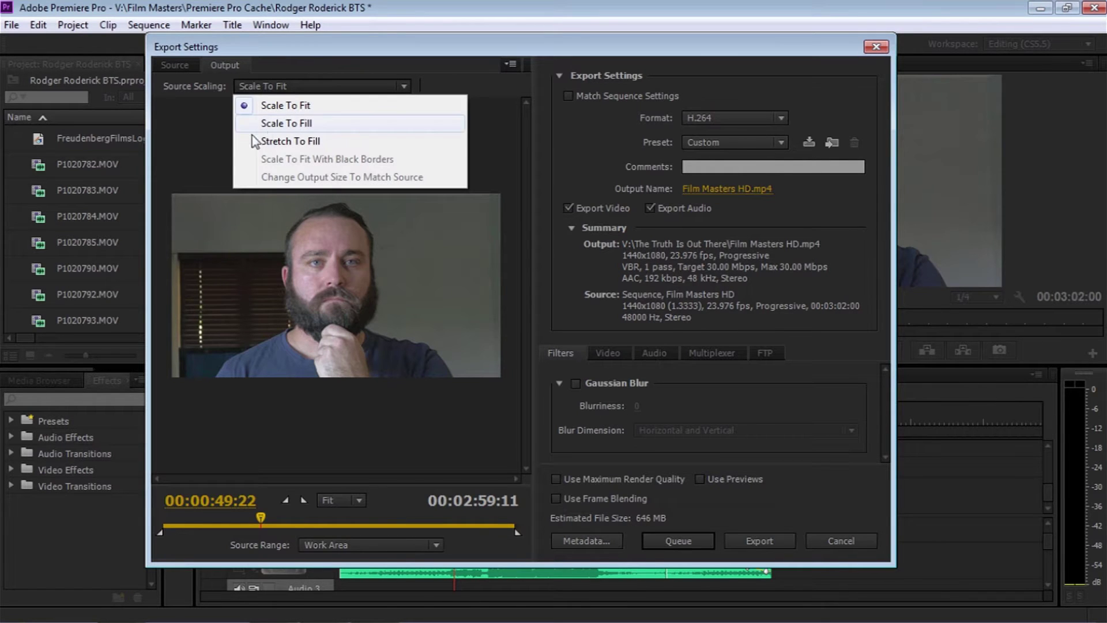
pyautogui.click(217, 144)
pyautogui.click(281, 85)
pyautogui.click(298, 138)
pyautogui.click(292, 86)
pyautogui.click(297, 104)
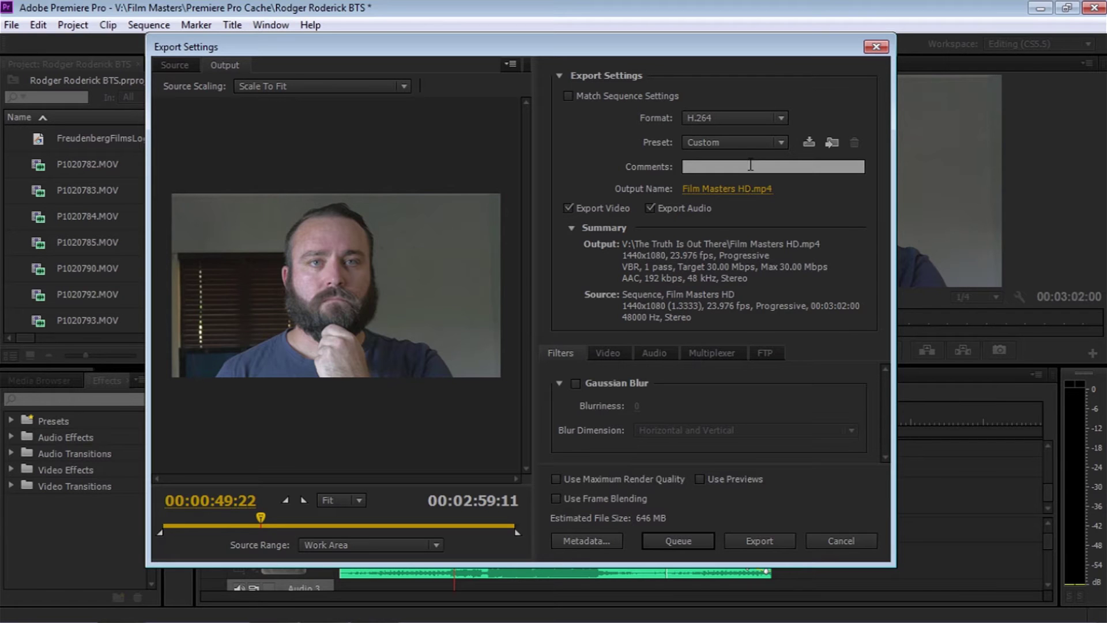
# Try matching the export to the sequence settings and turn the option off again.
pyautogui.click(569, 95)
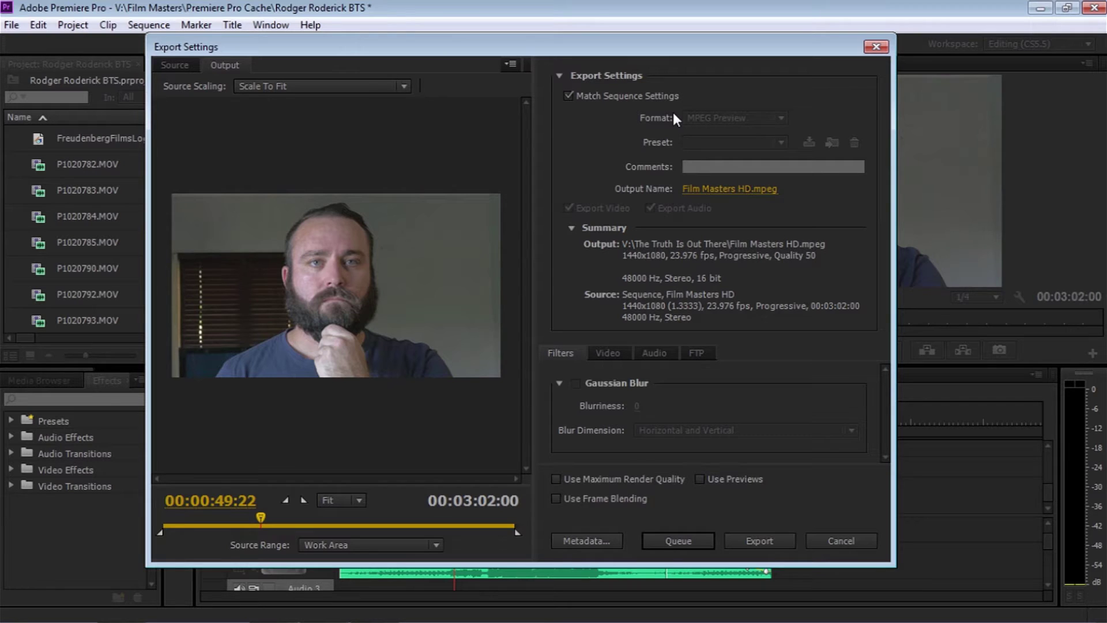
pyautogui.click(568, 96)
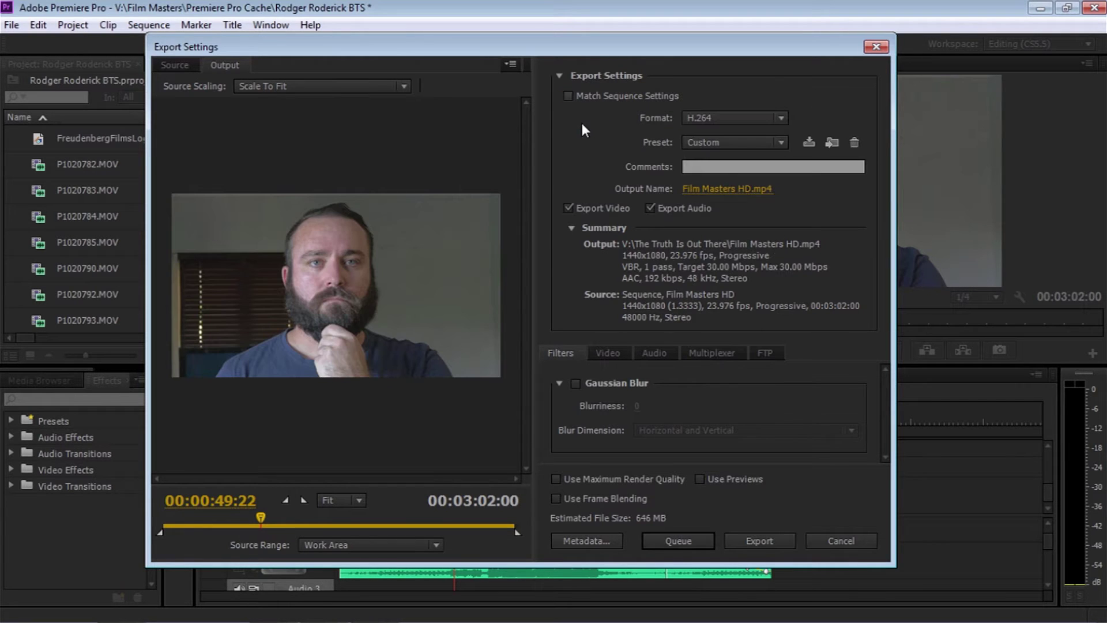
# Choose H.264 as the export format and review its presets, keeping Custom.
pyautogui.click(724, 117)
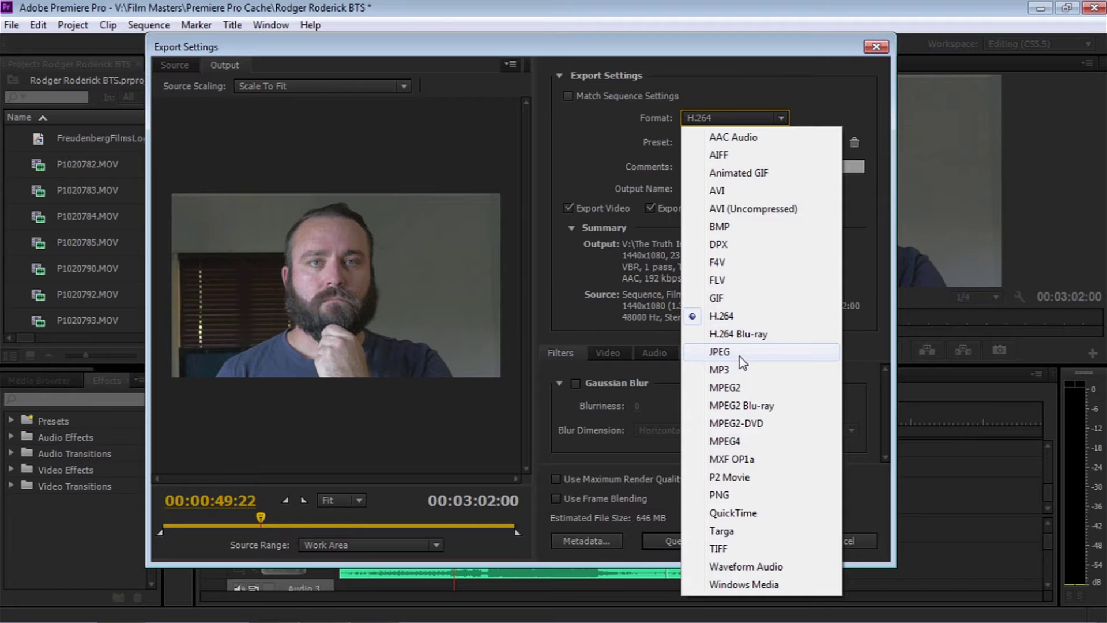
pyautogui.click(730, 317)
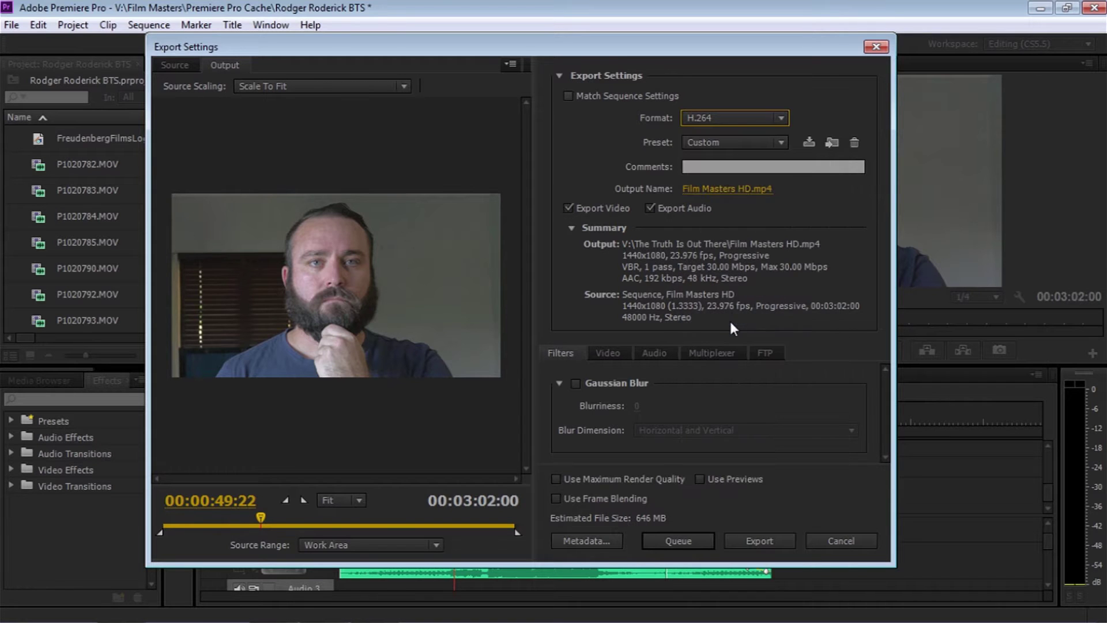
pyautogui.click(714, 143)
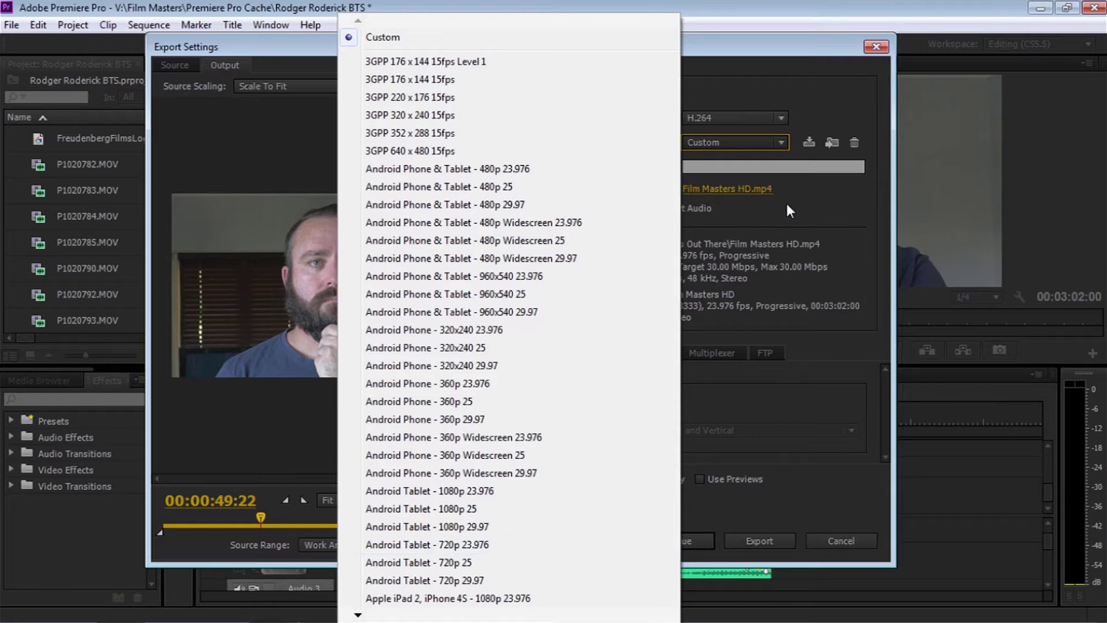
pyautogui.click(717, 148)
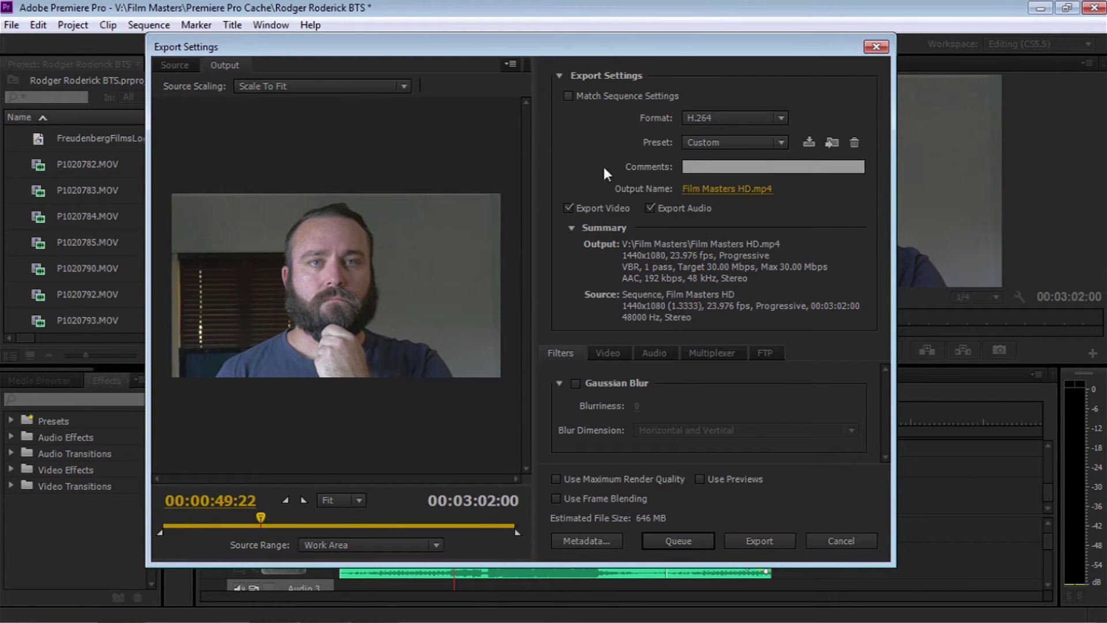
# Set the export's output file name to Test in the Film Masters folder.
pyautogui.click(715, 189)
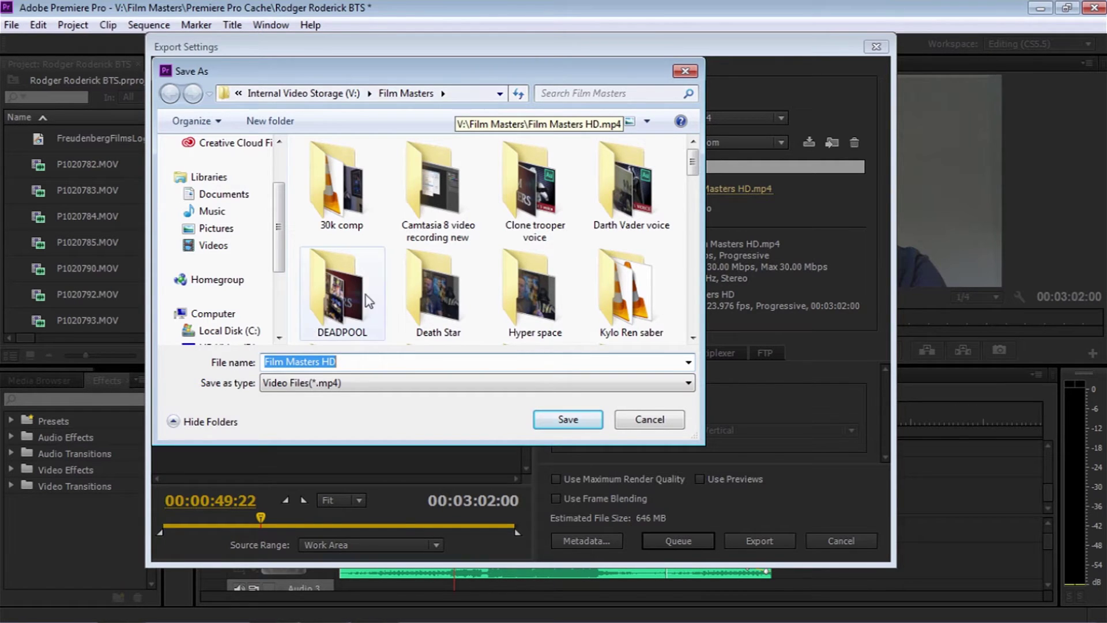
pyautogui.write('Test')
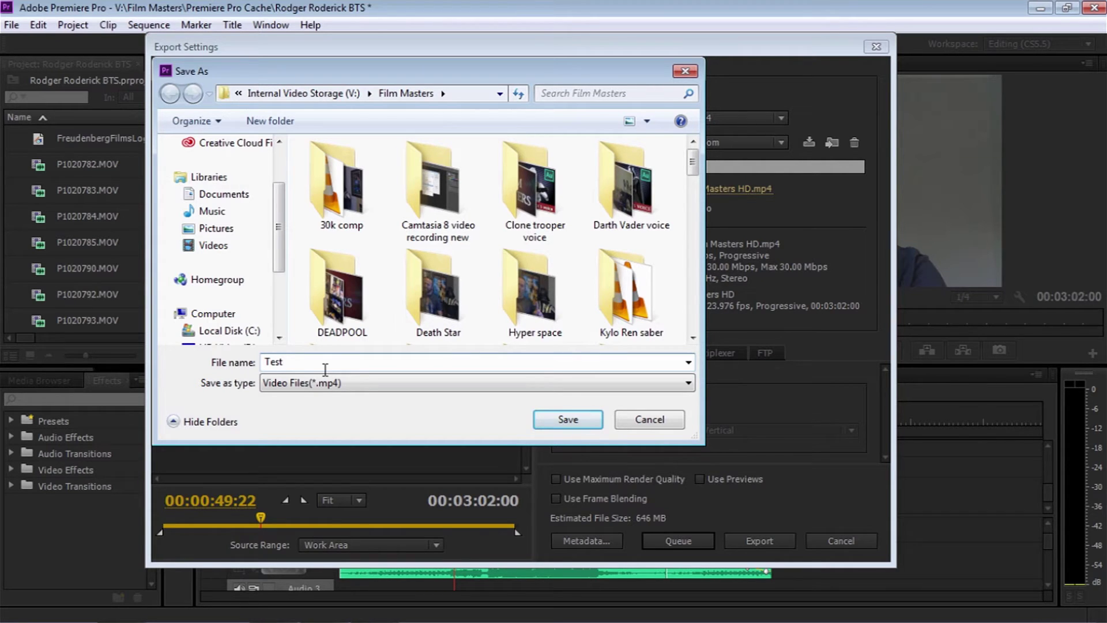
pyautogui.click(583, 415)
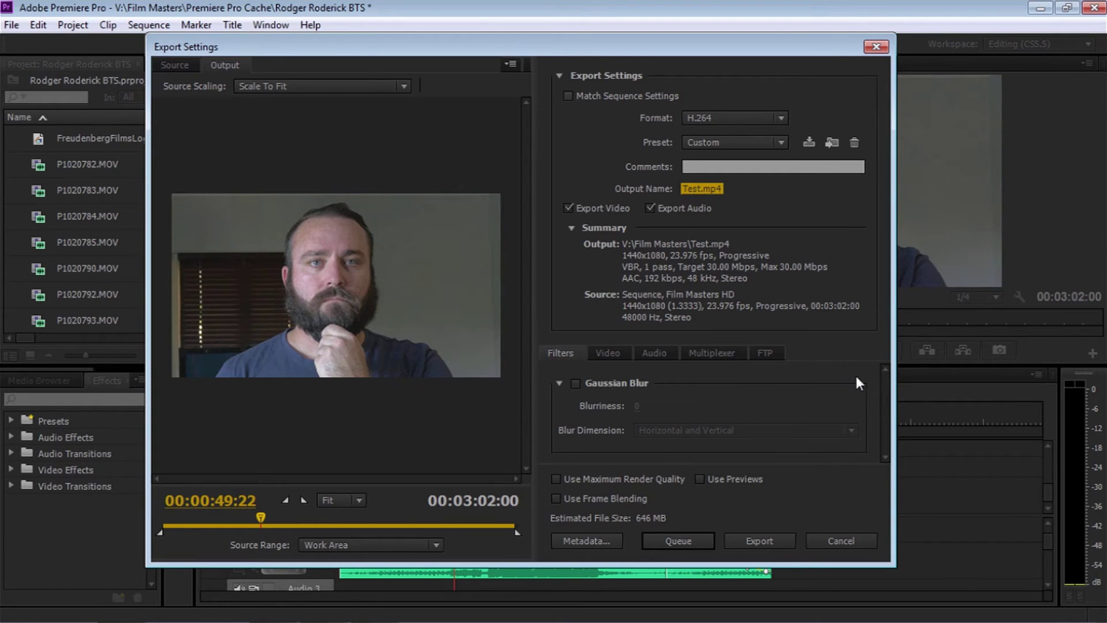
# Try the Gaussian Blur filter with a blurriness of 50, reset it to 0, and disable the filter.
pyautogui.click(575, 384)
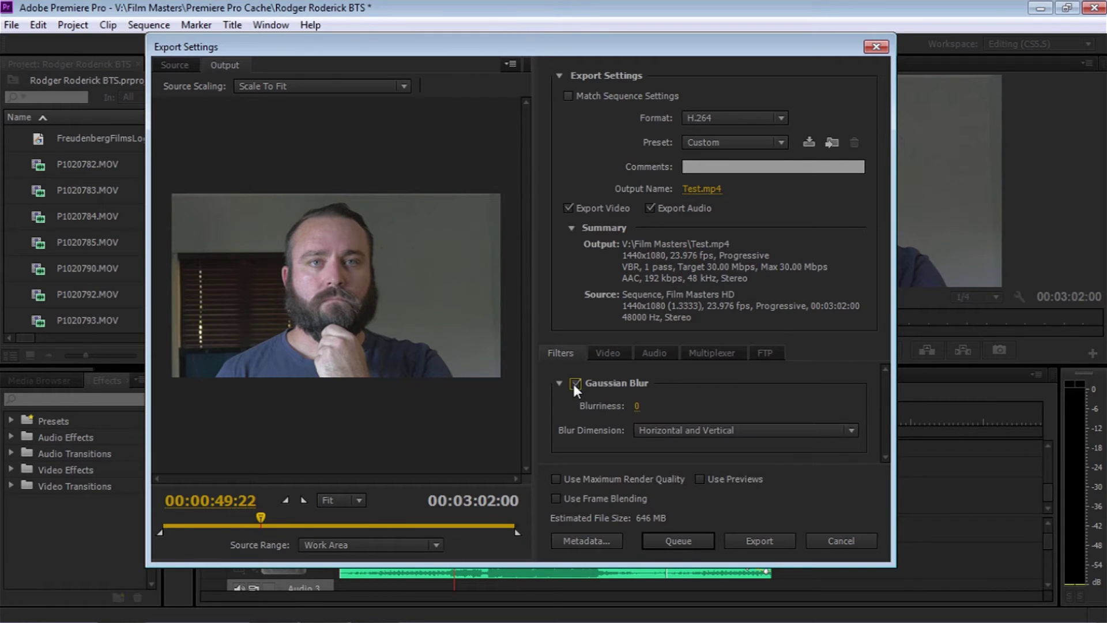
pyautogui.moveTo(634, 407); pyautogui.dragTo(747, 398)
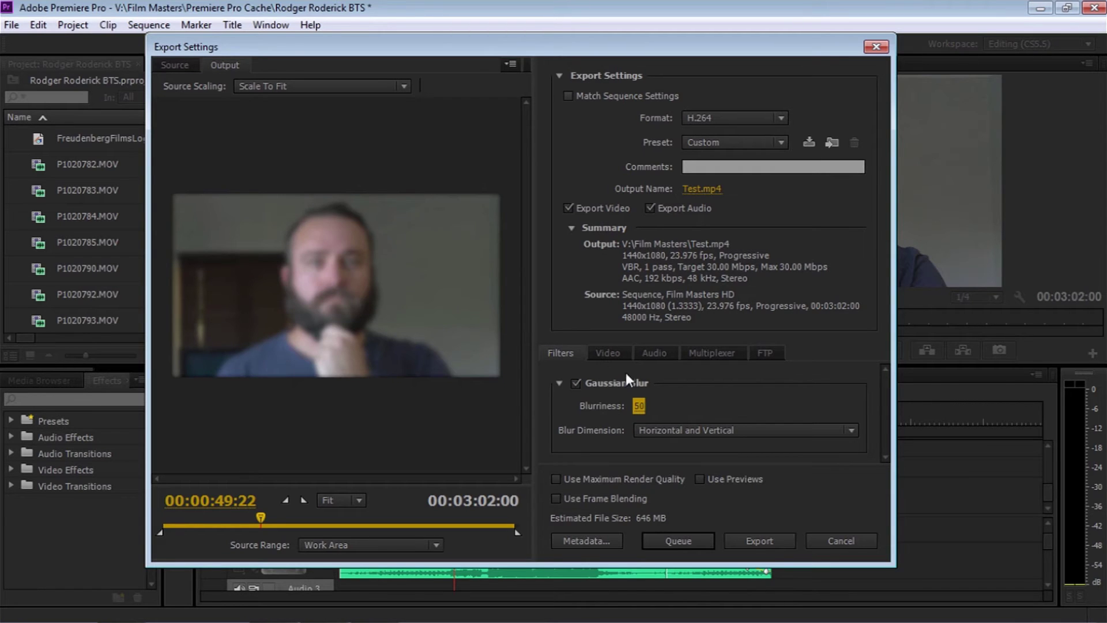
pyautogui.click(636, 407)
pyautogui.write('0')
pyautogui.press('Return')
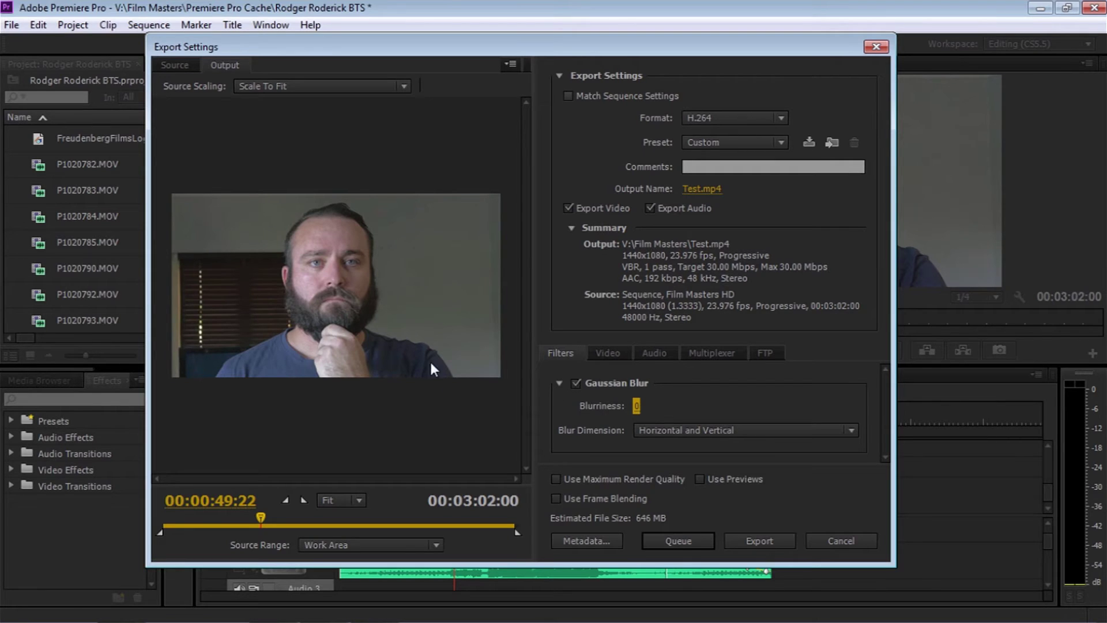
pyautogui.moveTo(638, 411); pyautogui.dragTo(640, 407)
pyautogui.click(575, 384)
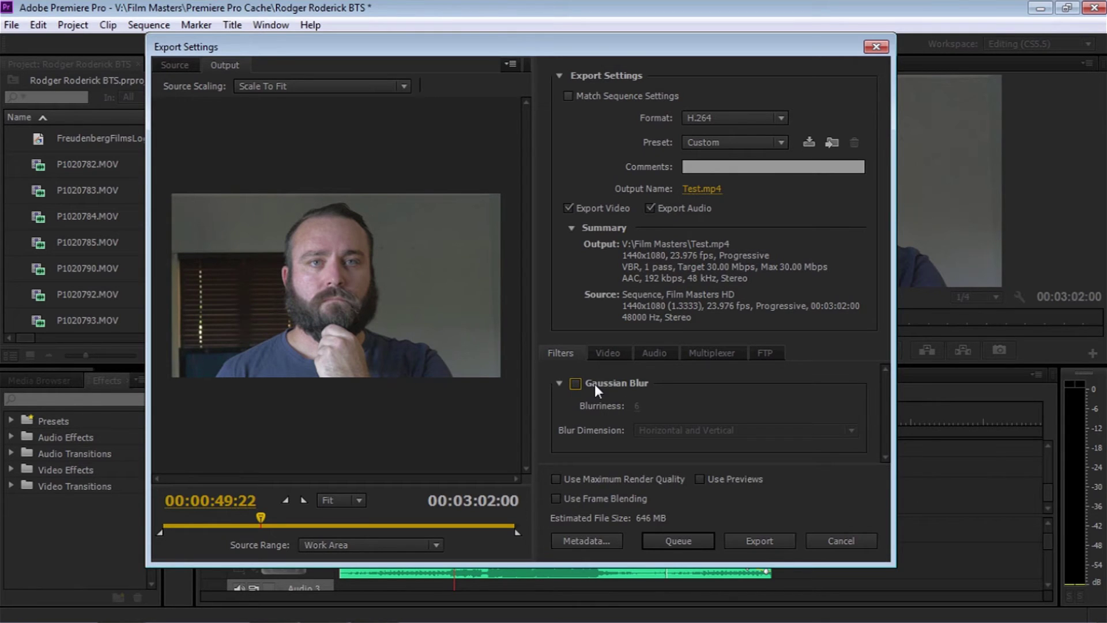
# In the video export settings, choose a 23.976 frame rate and Progressive field order.
pyautogui.click(599, 356)
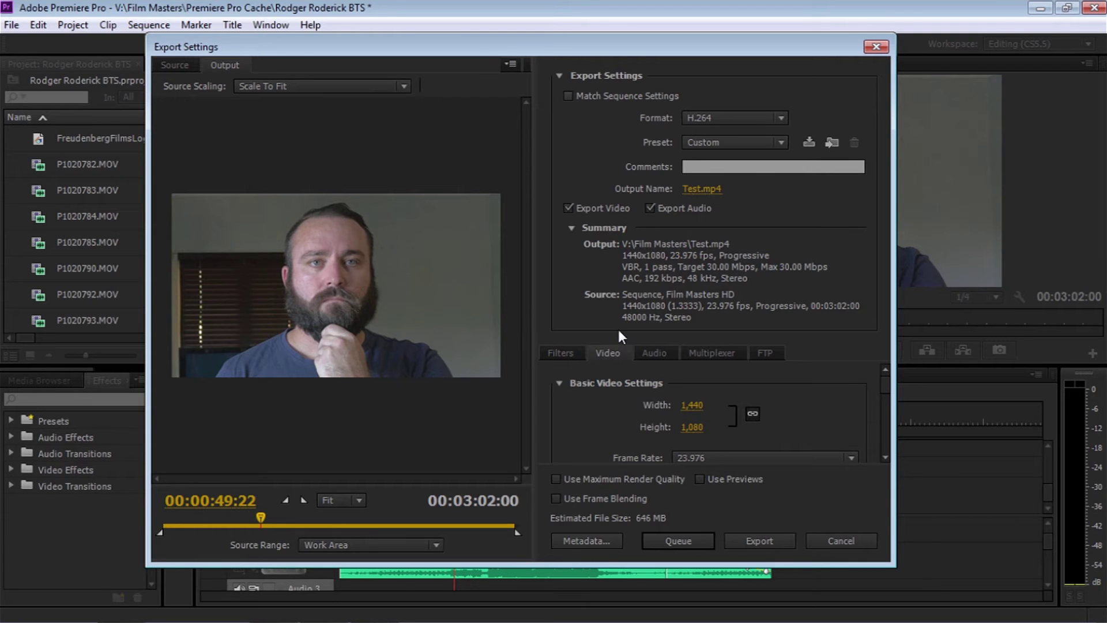
pyautogui.moveTo(610, 565); pyautogui.dragTo(609, 594)
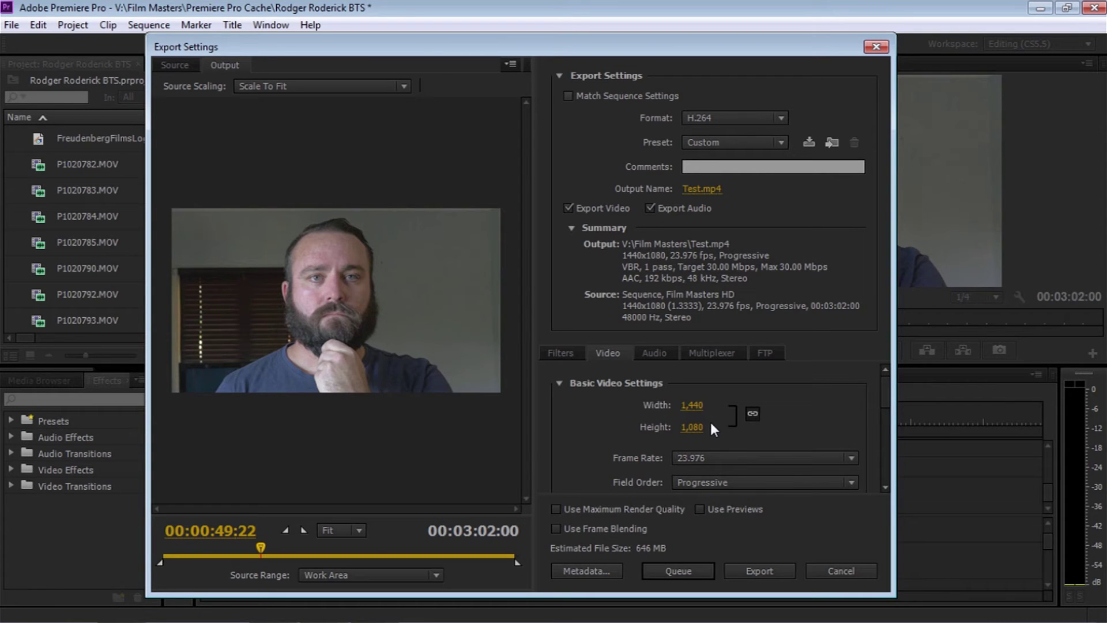
pyautogui.click(719, 457)
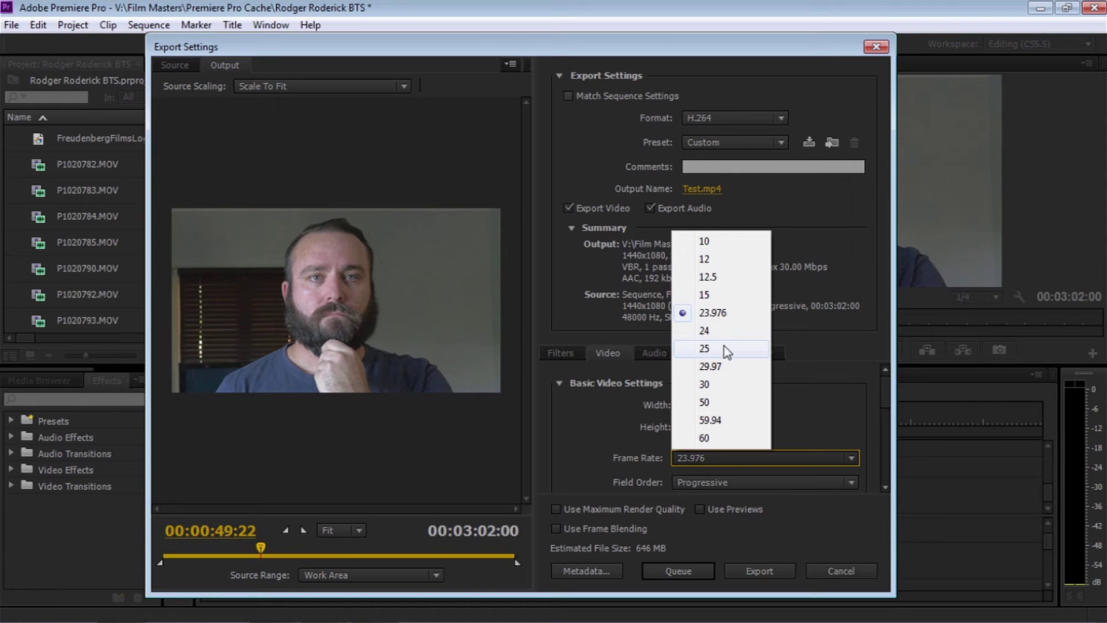
pyautogui.click(712, 312)
pyautogui.moveTo(885, 381); pyautogui.dragTo(886, 413)
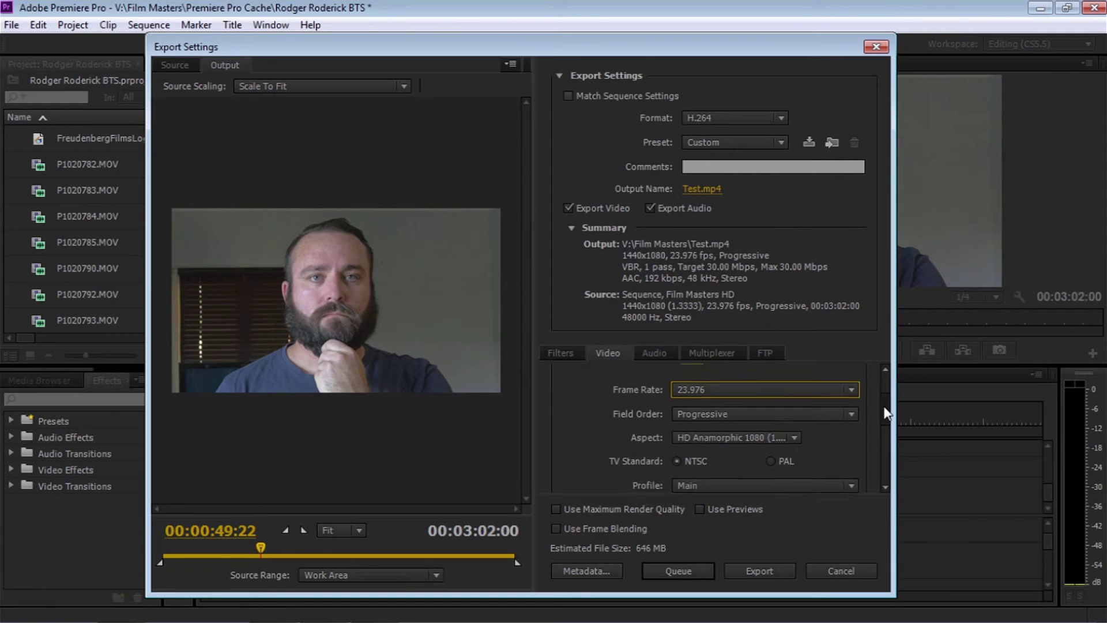
pyautogui.click(841, 408)
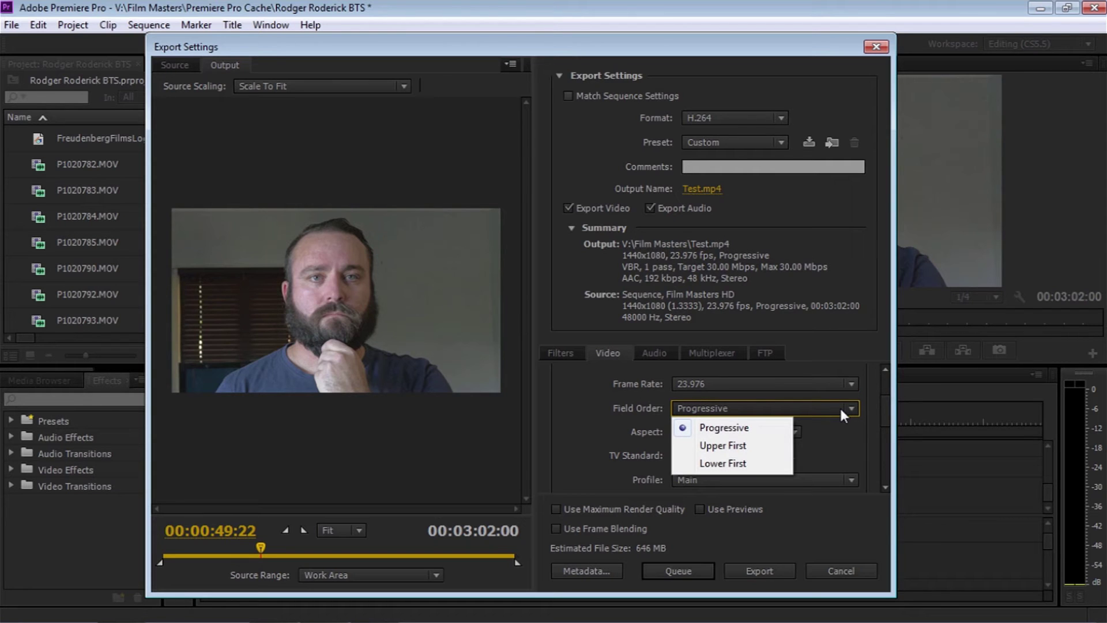
pyautogui.click(722, 428)
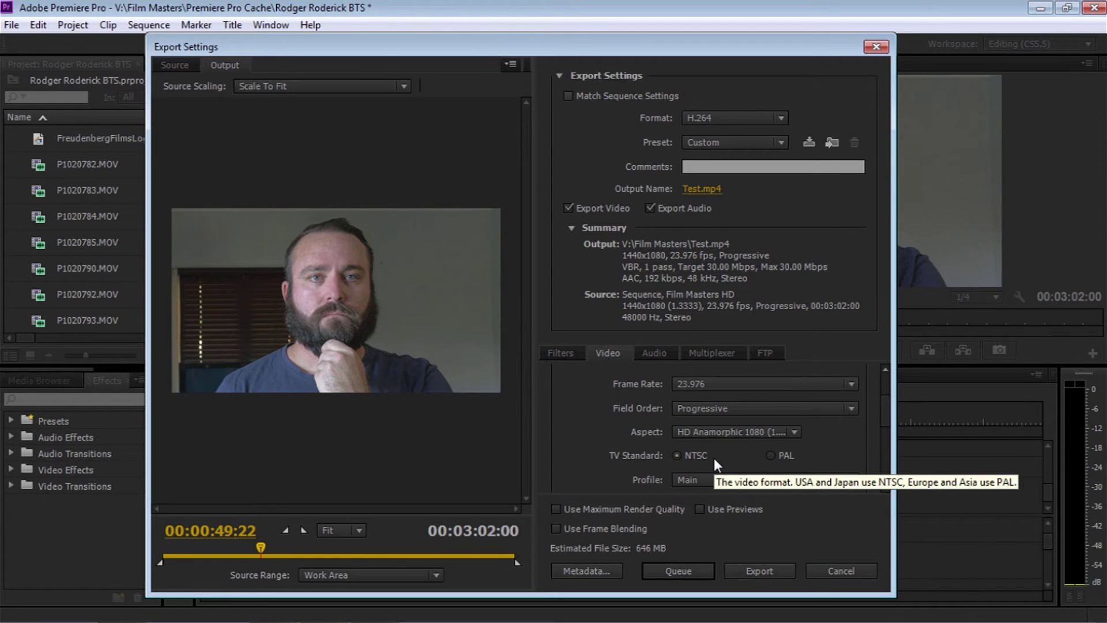
# Switch the TV standard to PAL and set the source scaling to Scale To Fill.
pyautogui.click(771, 456)
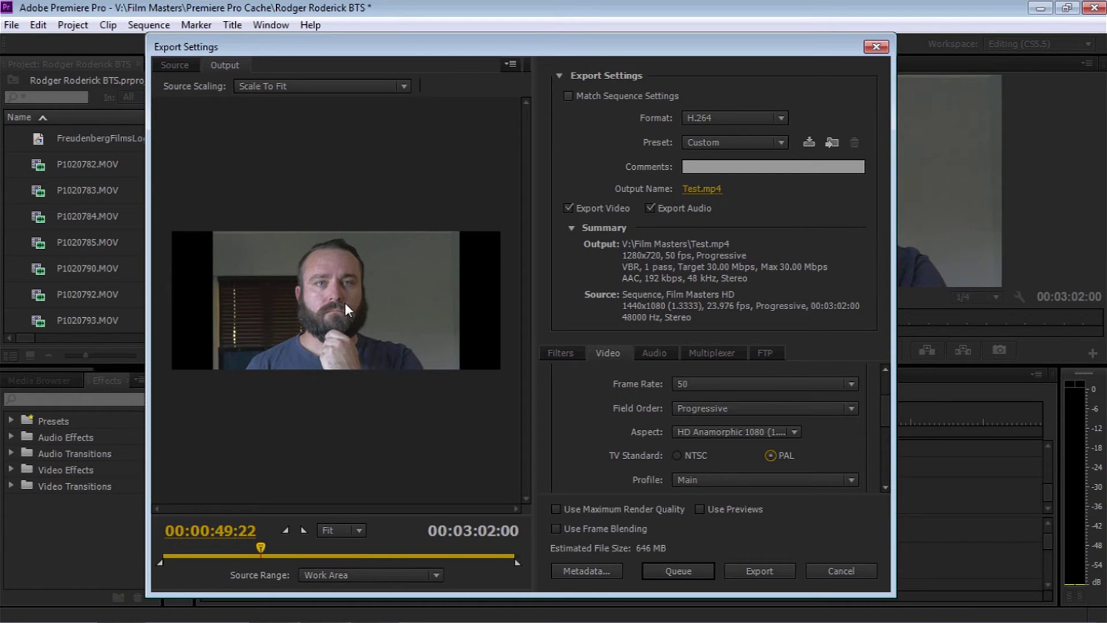
pyautogui.click(402, 86)
pyautogui.click(380, 110)
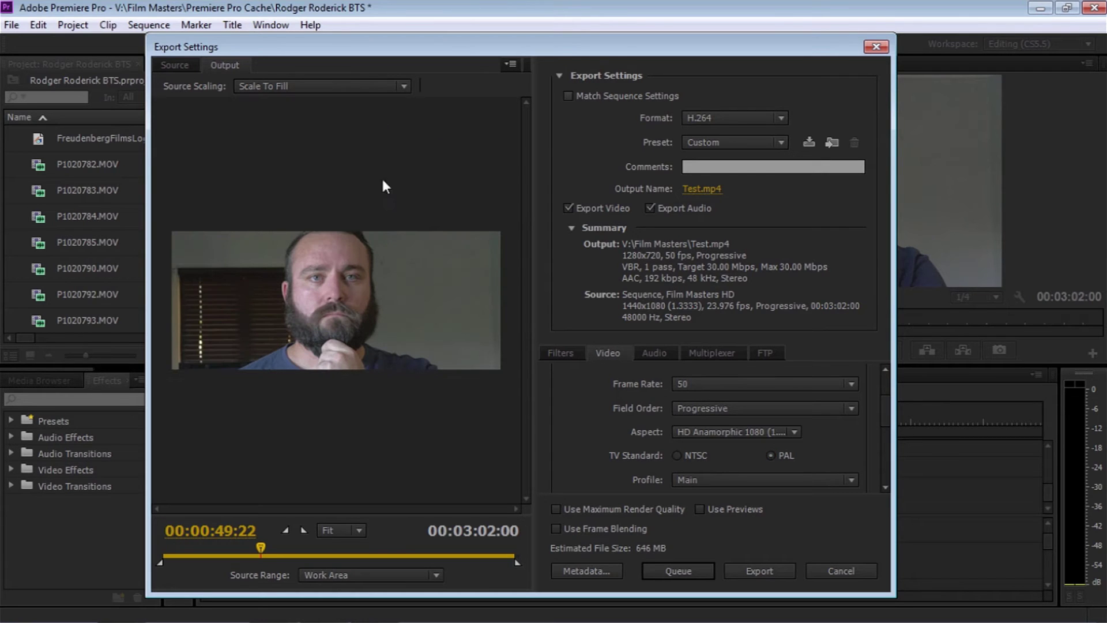
# Try Stretch To Fill source scaling, settle on Scale To Fit, and set the video aspect to Square Pixels (1.0).
pyautogui.click(404, 86)
pyautogui.click(388, 148)
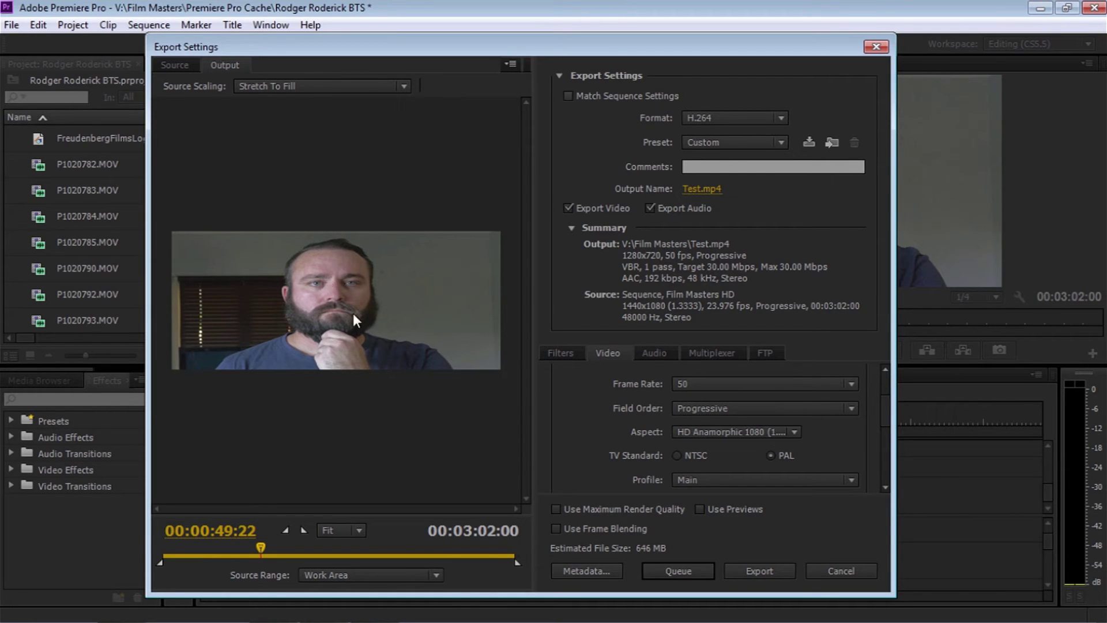
pyautogui.click(397, 87)
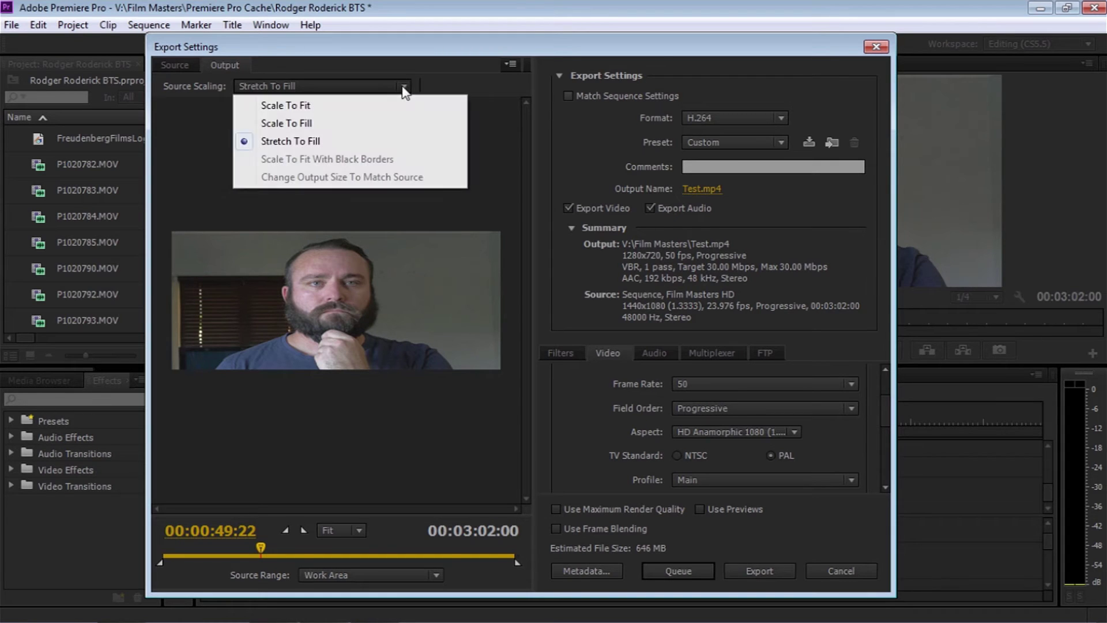
pyautogui.click(392, 104)
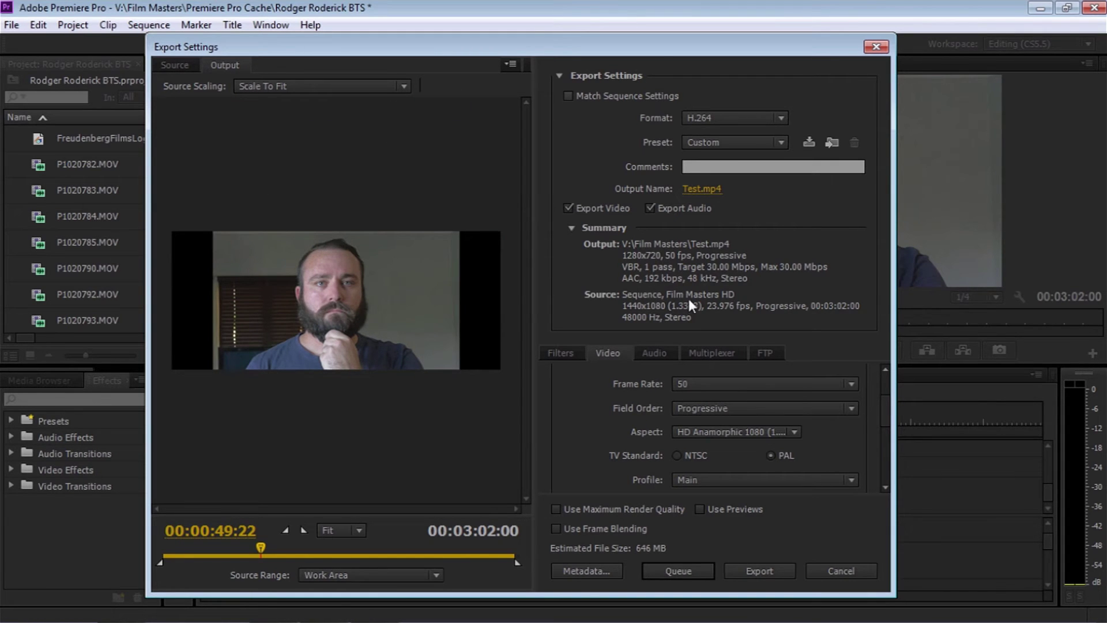
pyautogui.click(781, 432)
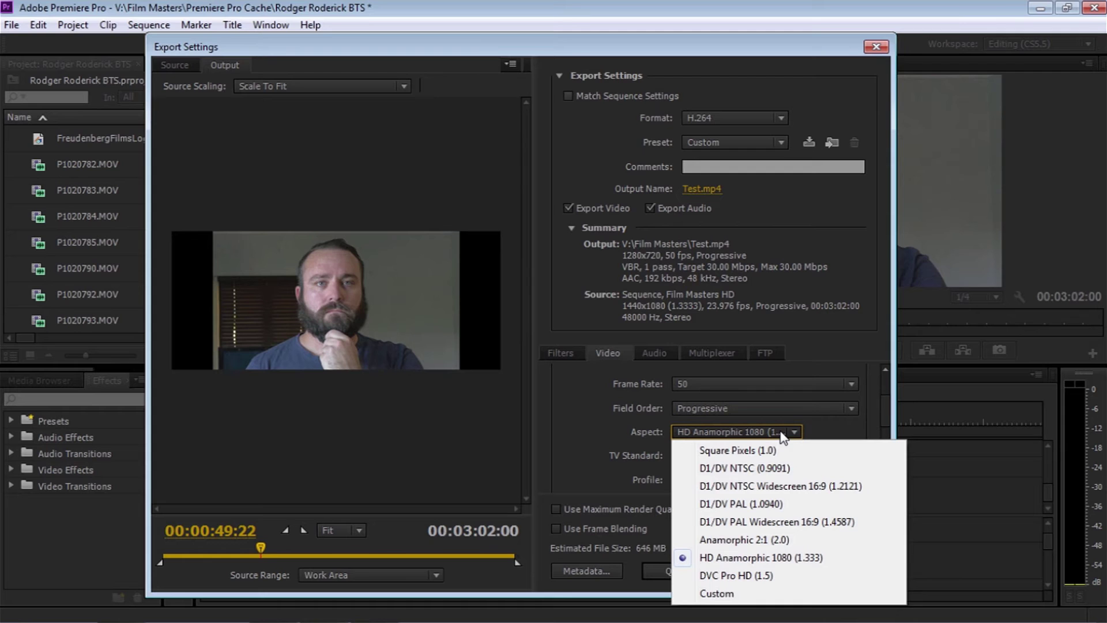
pyautogui.click(759, 449)
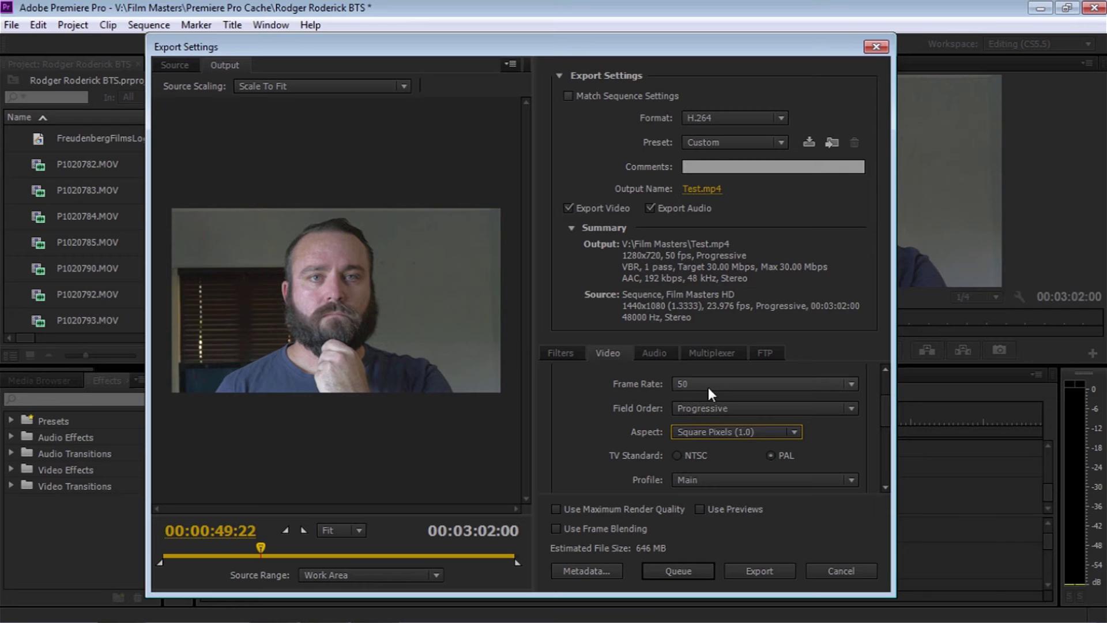
# Try to set the output frame size to a width of 1,480 and a height of 1,080.
pyautogui.moveTo(888, 410); pyautogui.dragTo(888, 399)
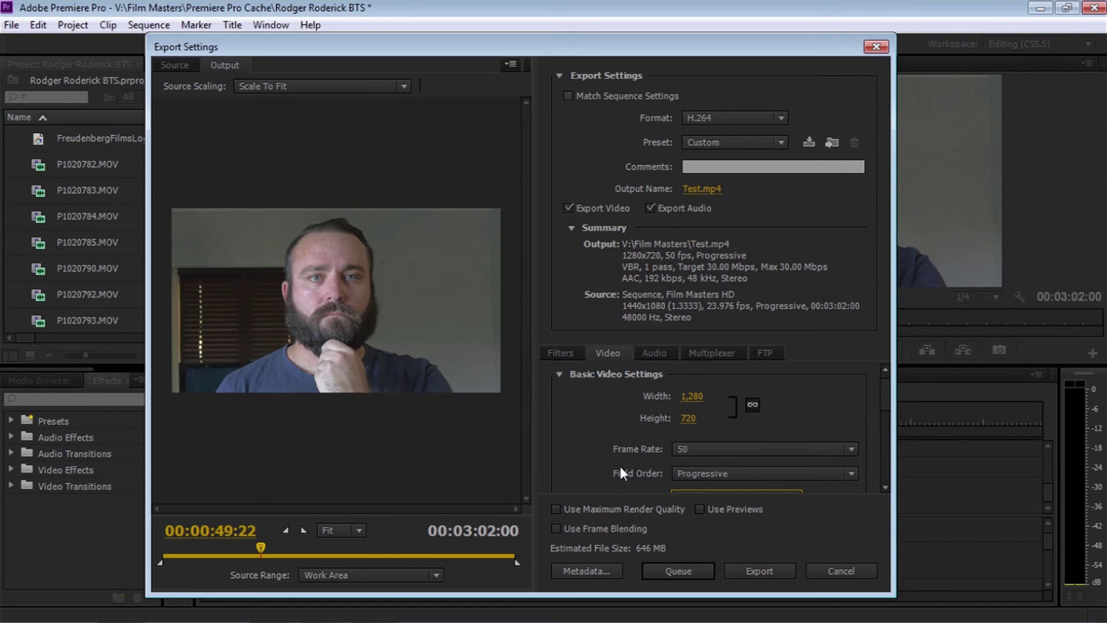
pyautogui.click(697, 398)
pyautogui.write('1,480')
pyautogui.press('Return')
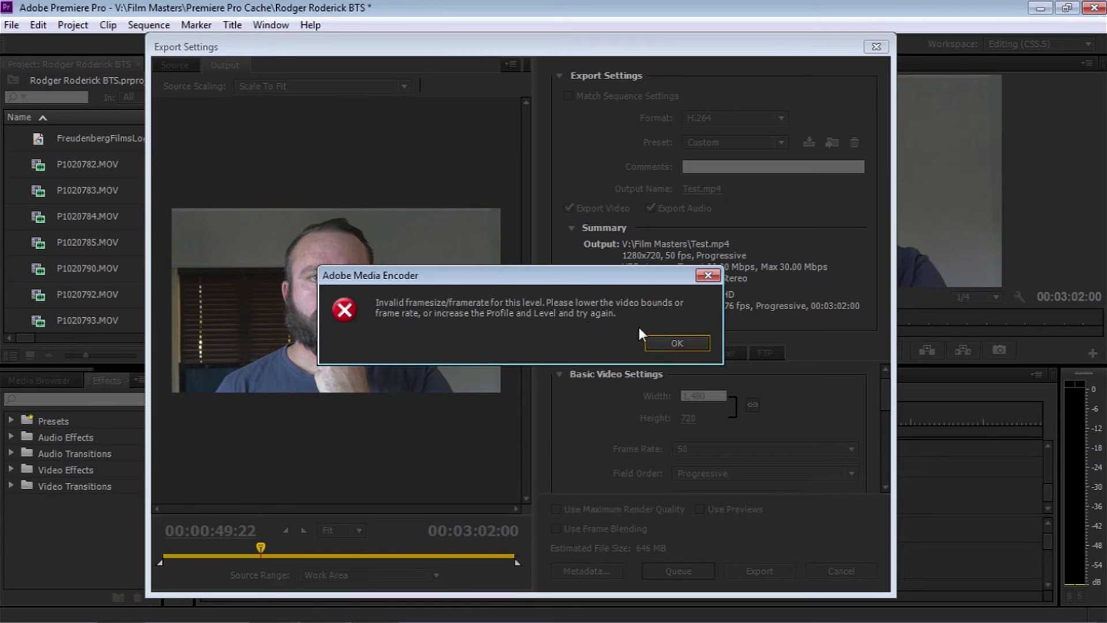
pyautogui.click(675, 343)
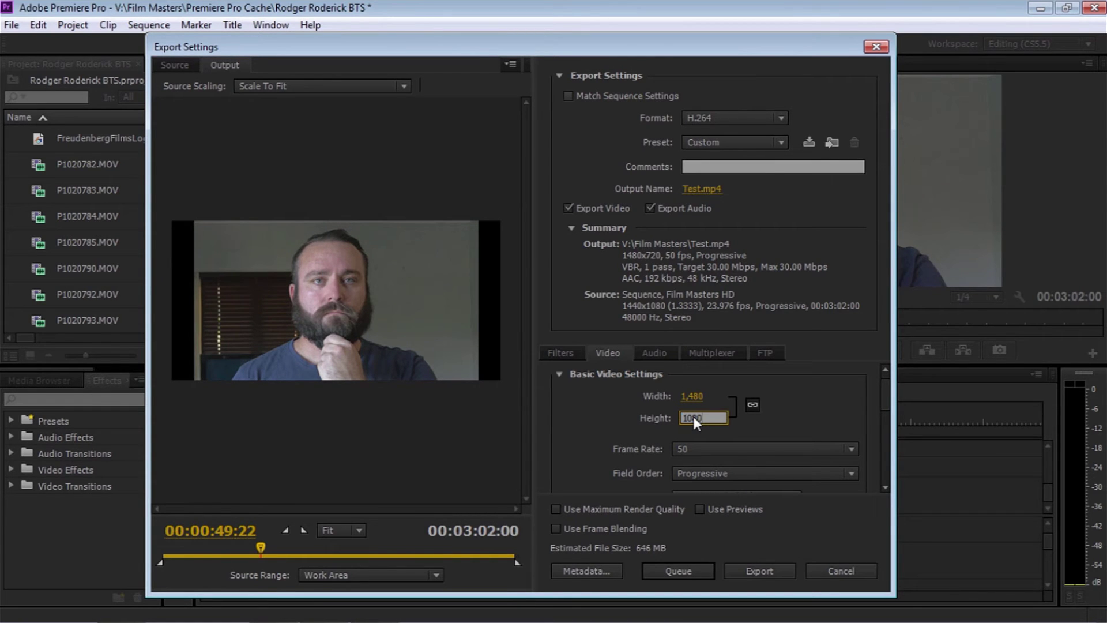
pyautogui.write('1080')
pyautogui.press('Return')
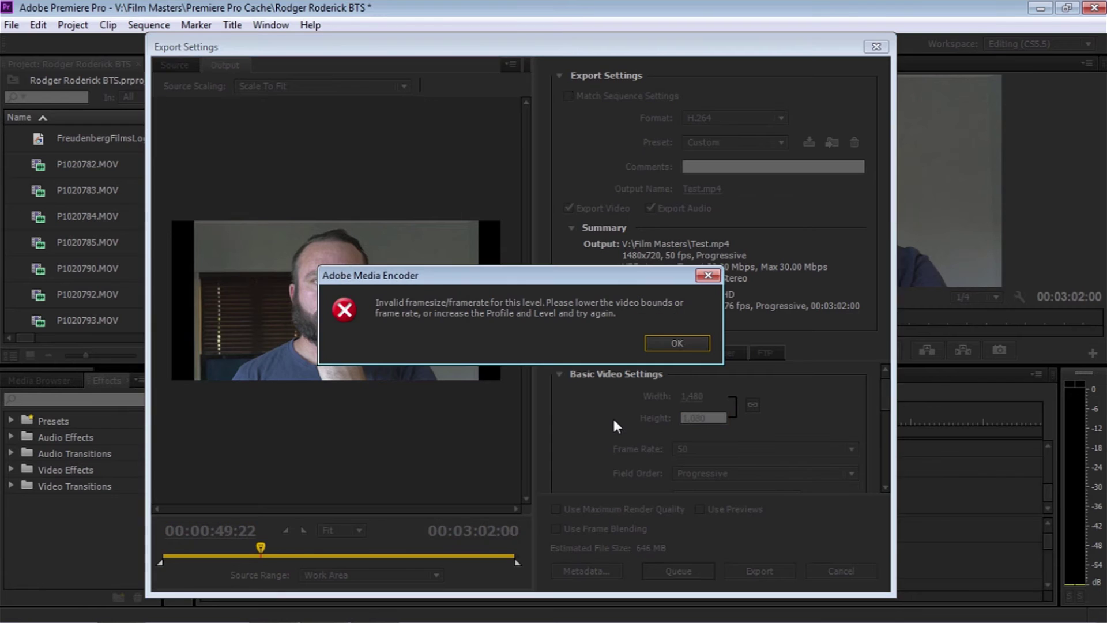
pyautogui.click(661, 343)
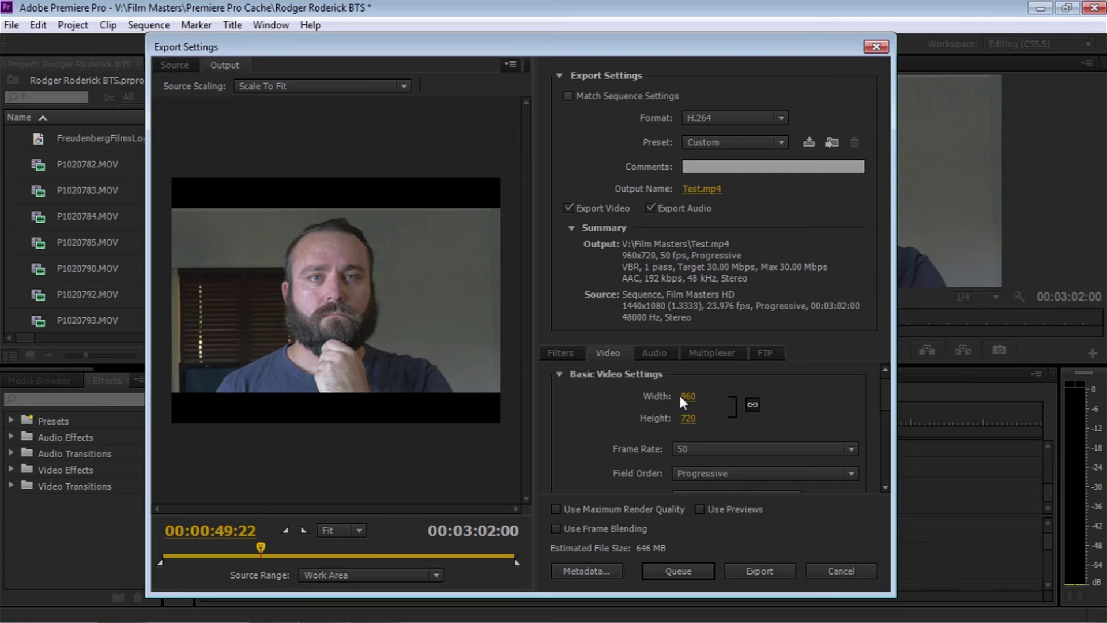
# Unlink the output width and height, and set the width to 1,440.
pyautogui.scroll(-5, 876, 406)
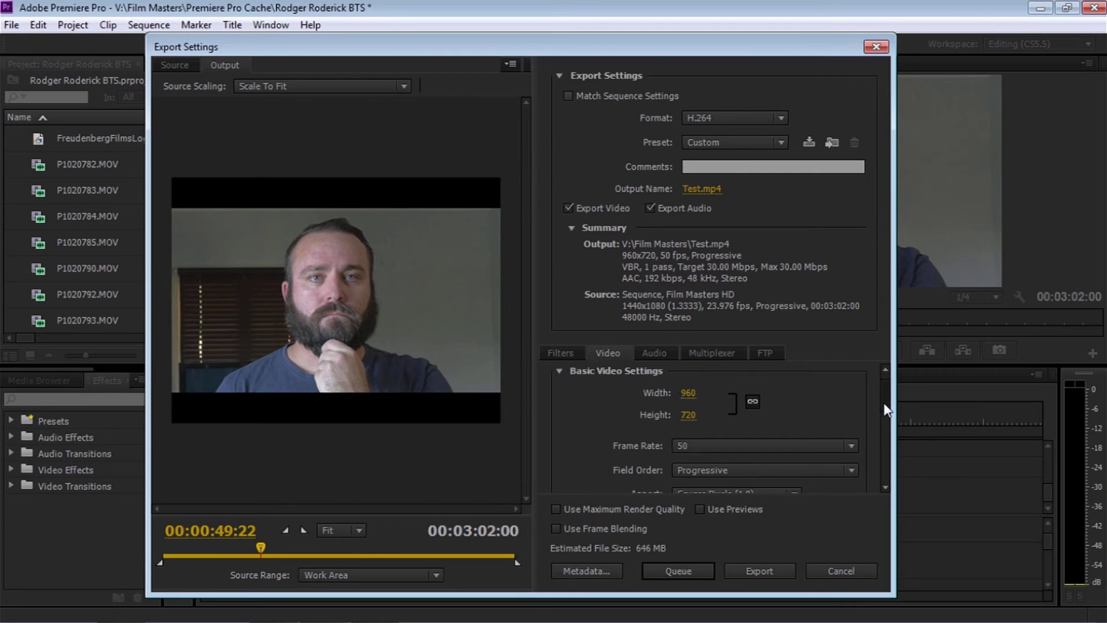
pyautogui.scroll(2, 884, 410)
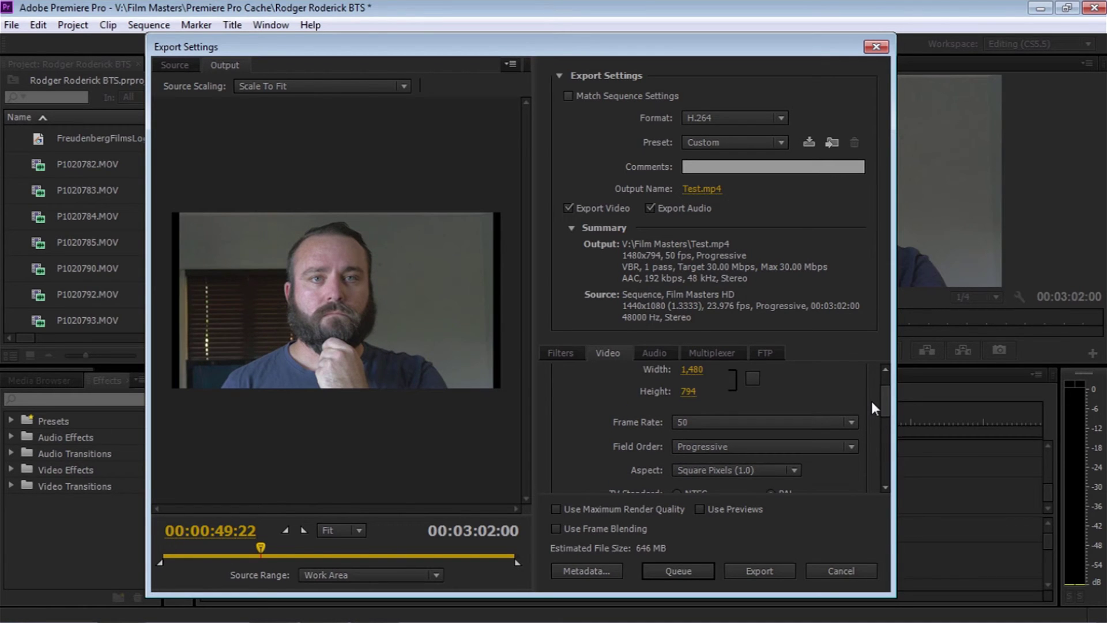
pyautogui.click(693, 371)
pyautogui.write('1,4')
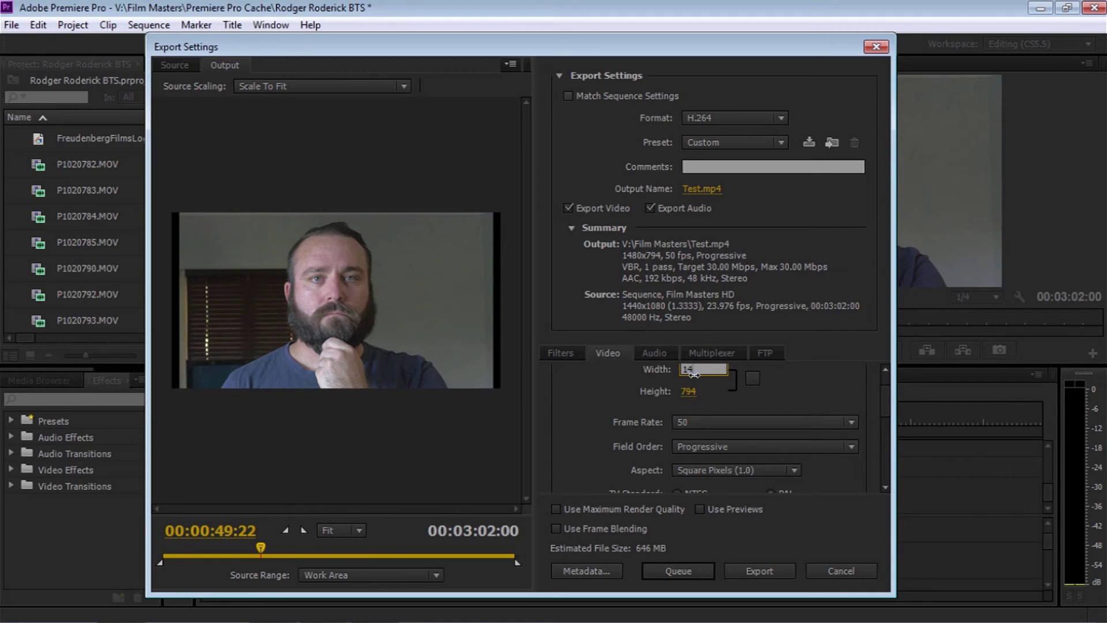
pyautogui.write('40')
pyautogui.press('Return')
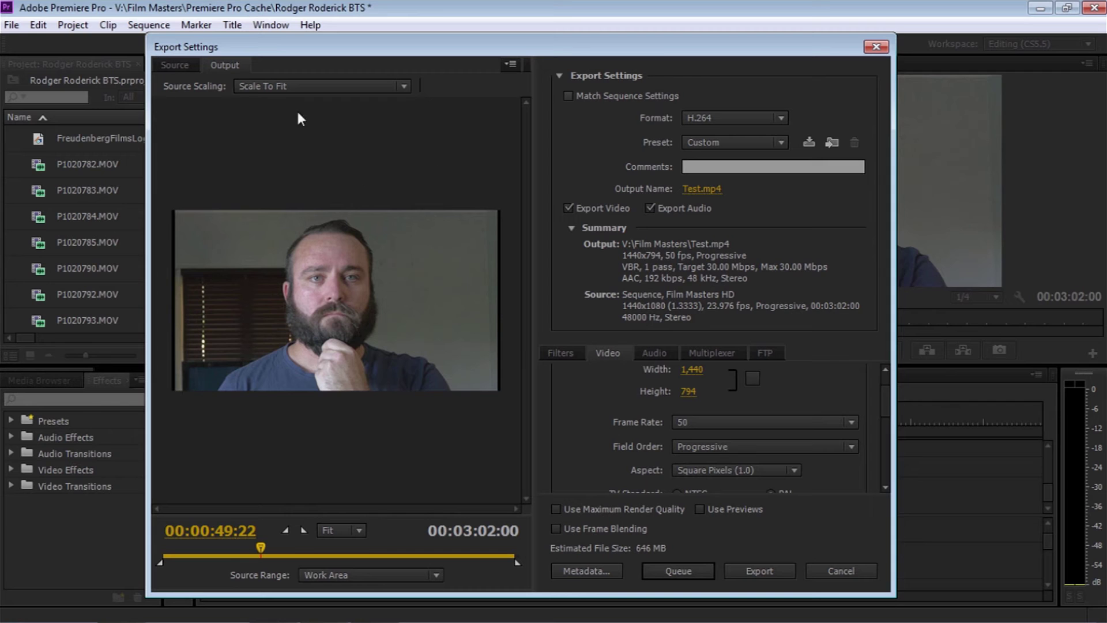
# Try the source scaling with Stretch To Fill and return it to Scale To Fit.
pyautogui.click(324, 86)
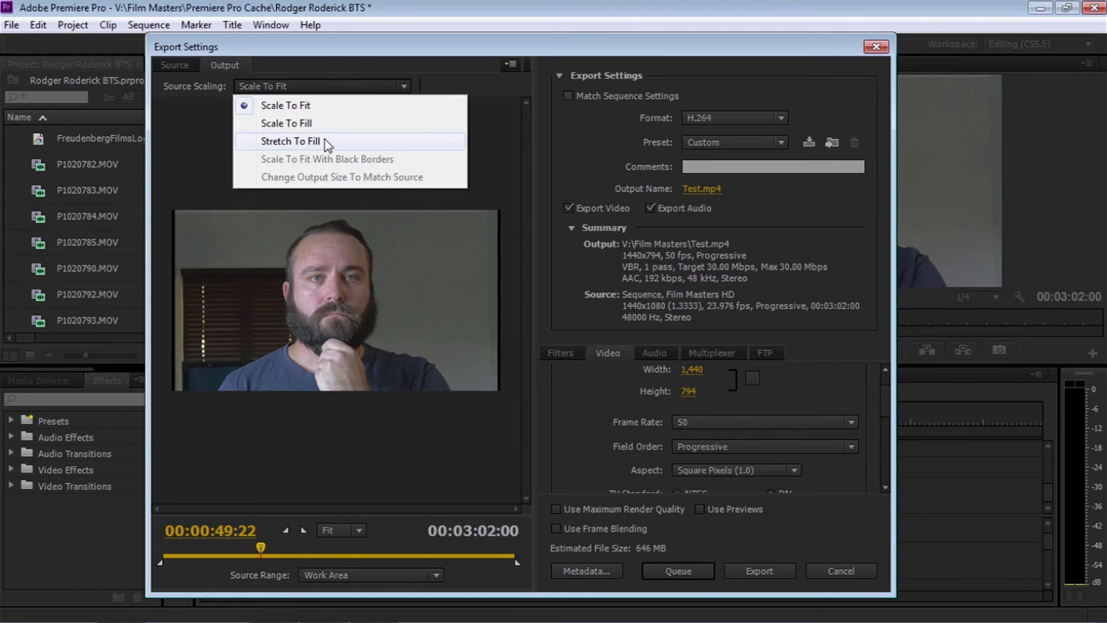
pyautogui.click(324, 139)
pyautogui.click(330, 85)
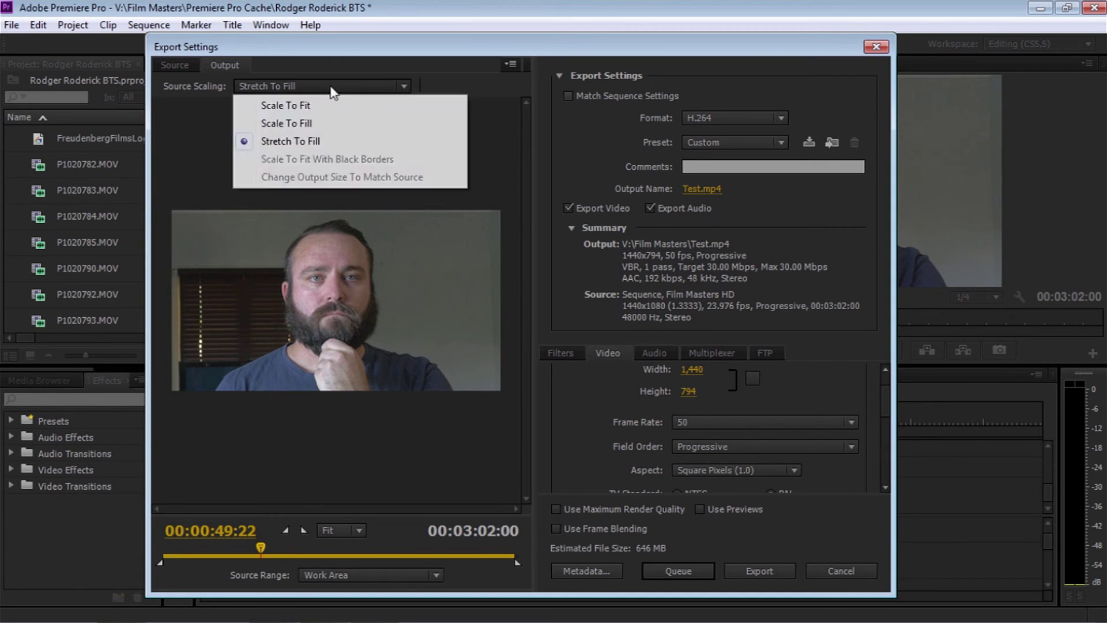
pyautogui.click(331, 106)
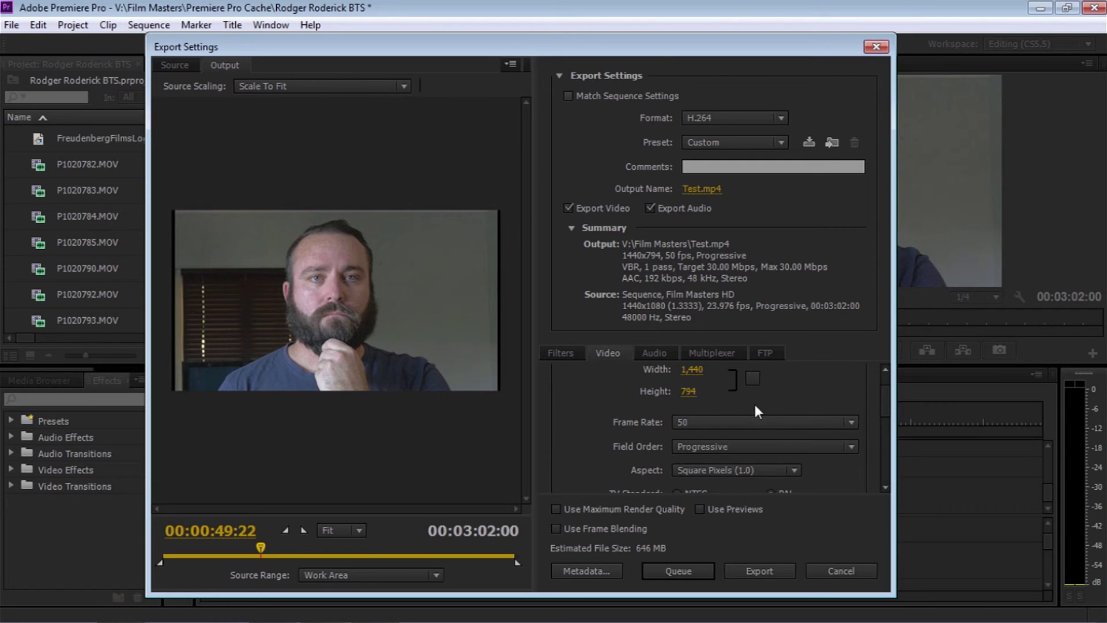
# Set the video frame rate to 23.976 and the aspect to Custom 4:3.
pyautogui.click(749, 424)
pyautogui.click(713, 276)
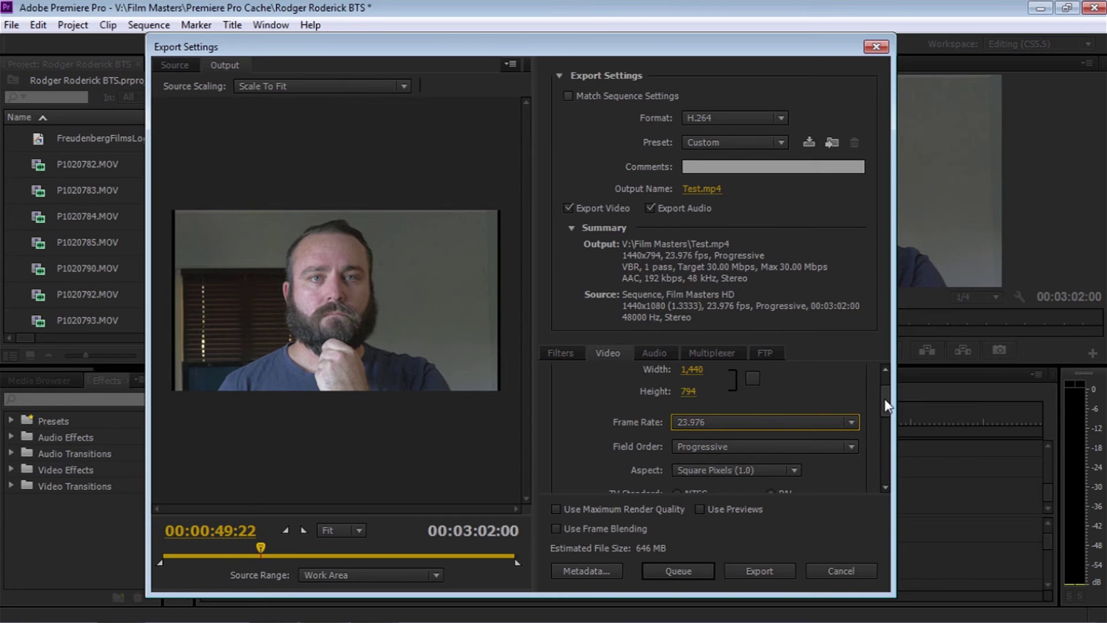
pyautogui.moveTo(886, 406); pyautogui.dragTo(888, 413)
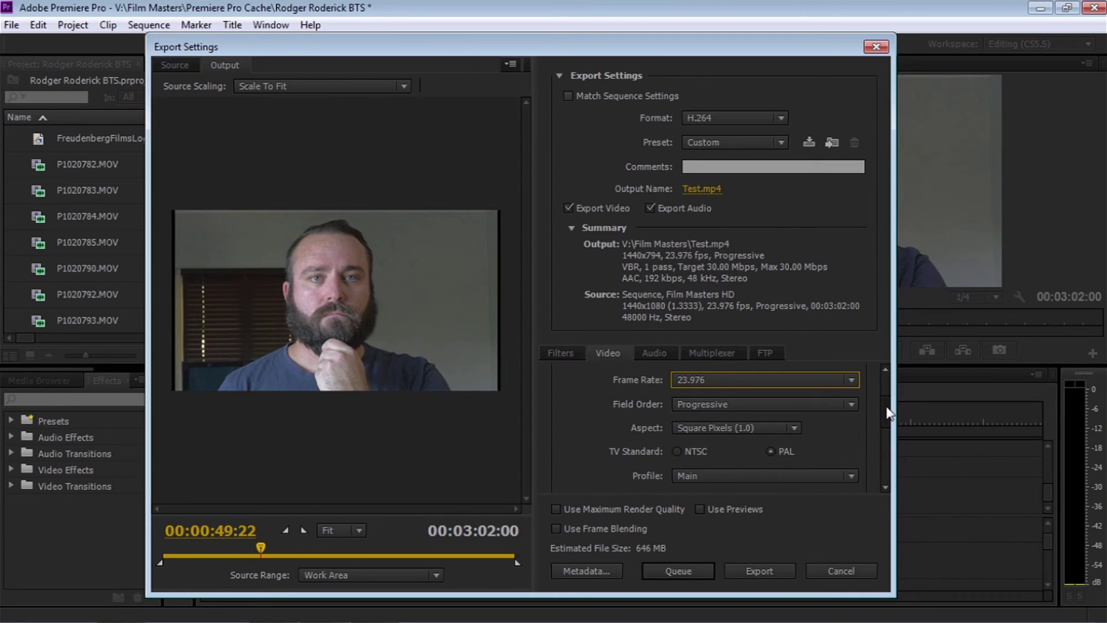
pyautogui.click(754, 427)
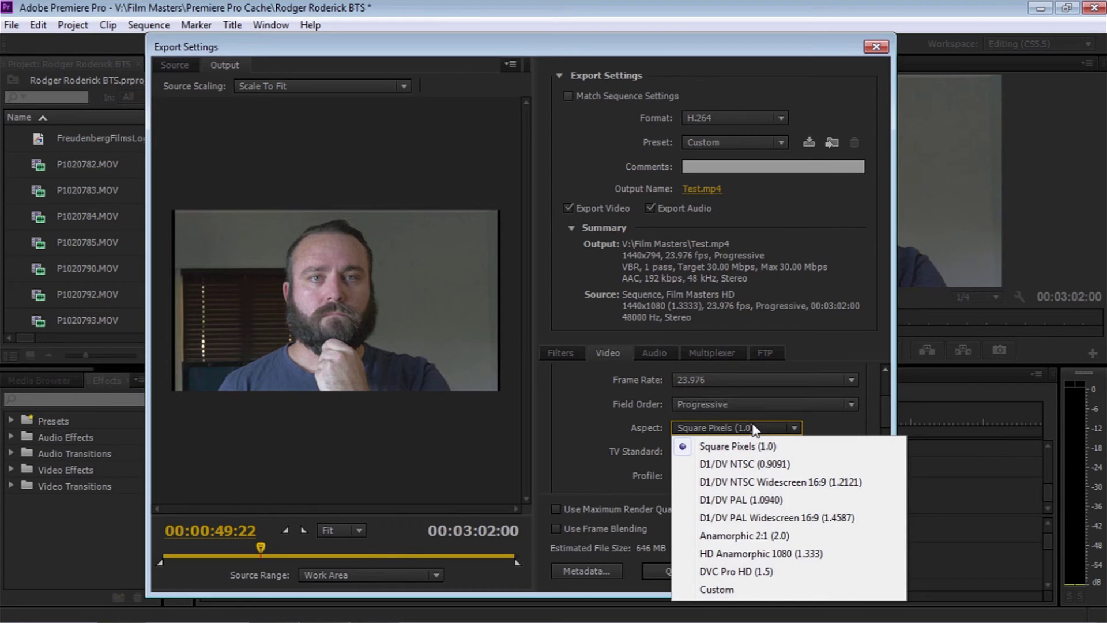
pyautogui.click(721, 589)
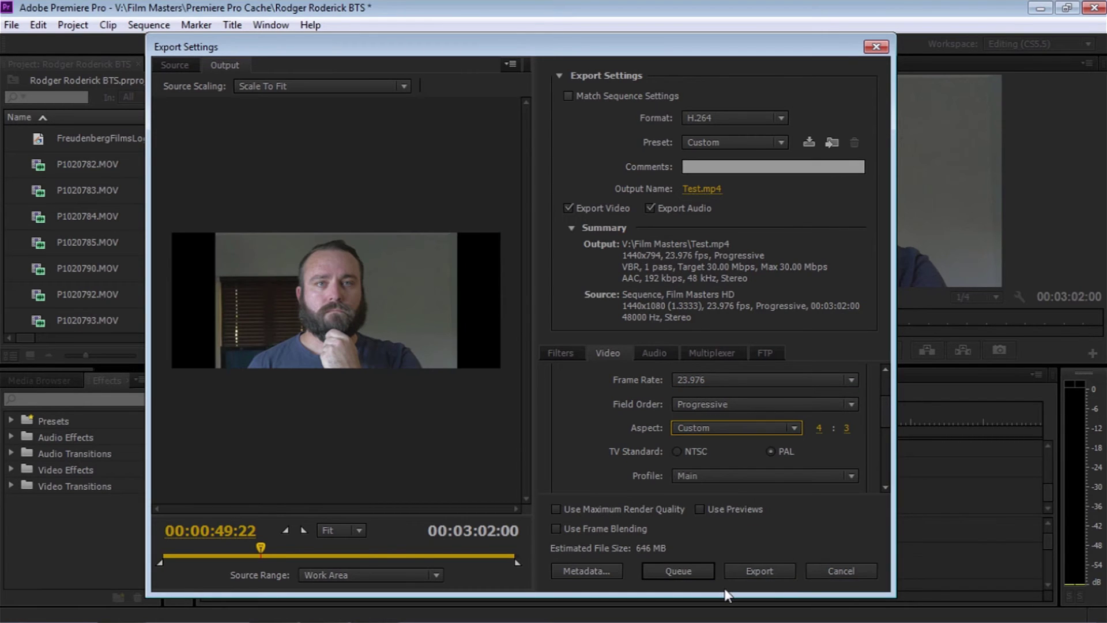
# Set the output height to 1,080 in the basic video settings.
pyautogui.moveTo(886, 417); pyautogui.dragTo(885, 404)
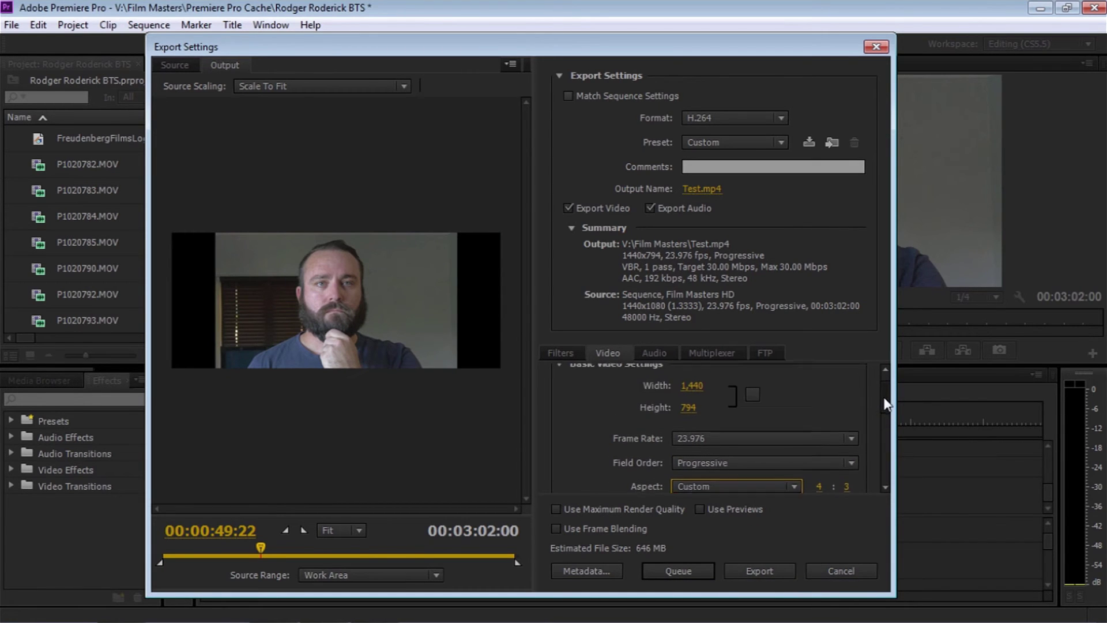
pyautogui.click(689, 410)
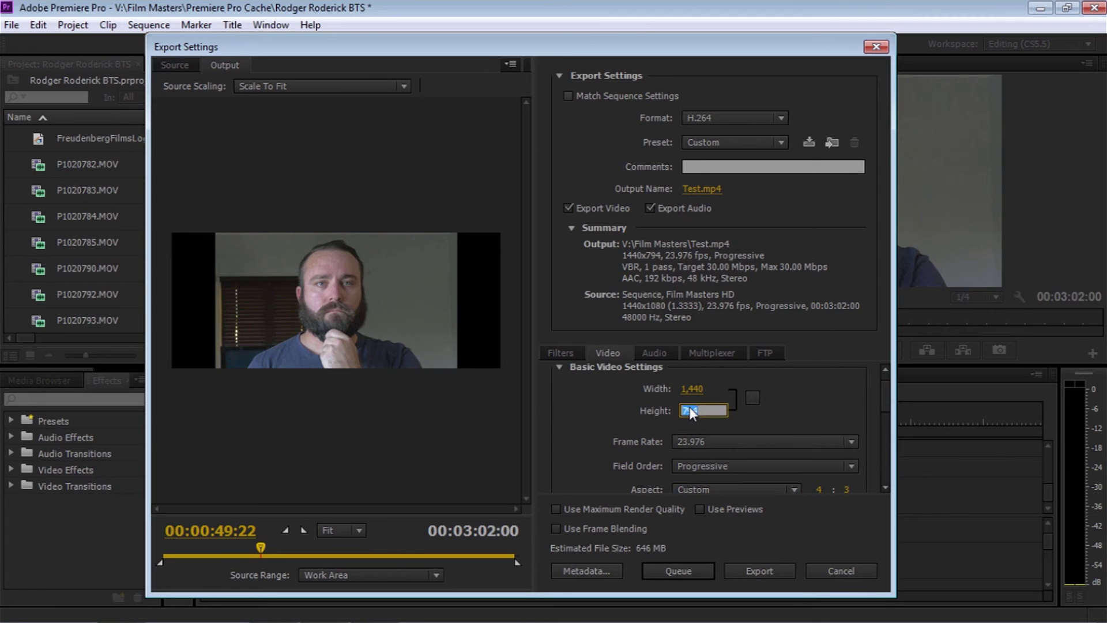
pyautogui.press('Return')
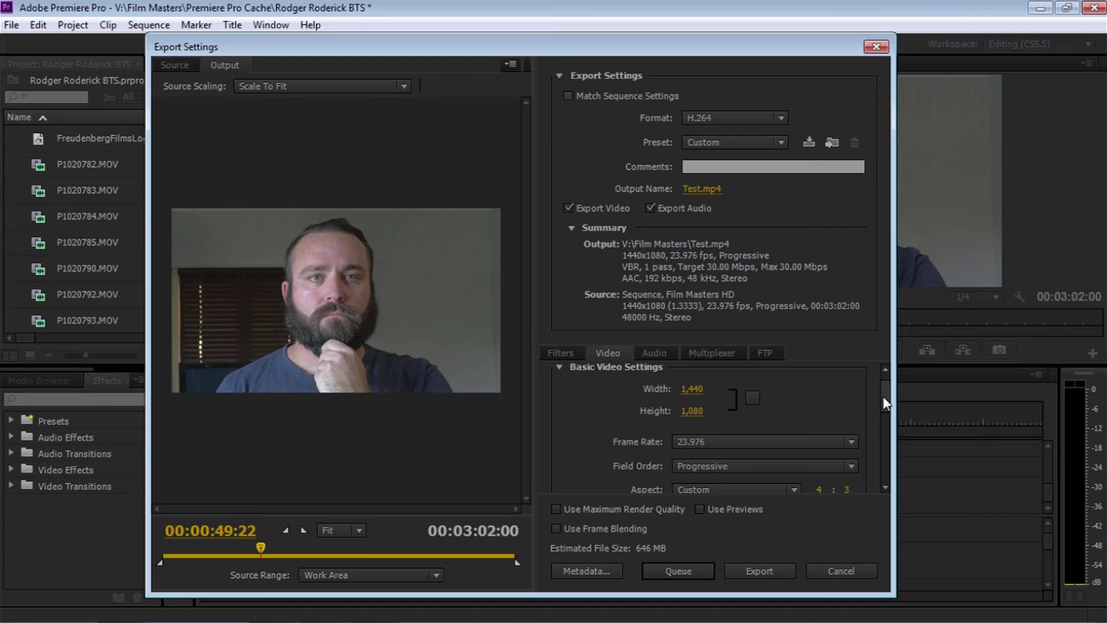
# Review the basic video settings and the available aspect options, keeping Custom selected.
pyautogui.moveTo(883, 396); pyautogui.dragTo(884, 402)
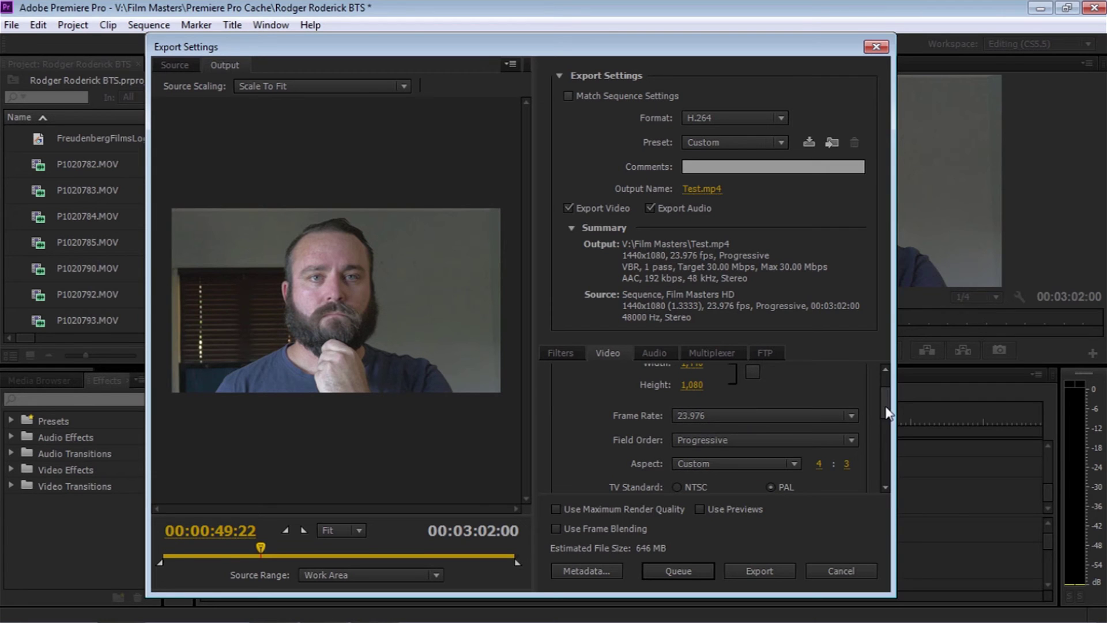
pyautogui.moveTo(887, 409); pyautogui.dragTo(887, 399)
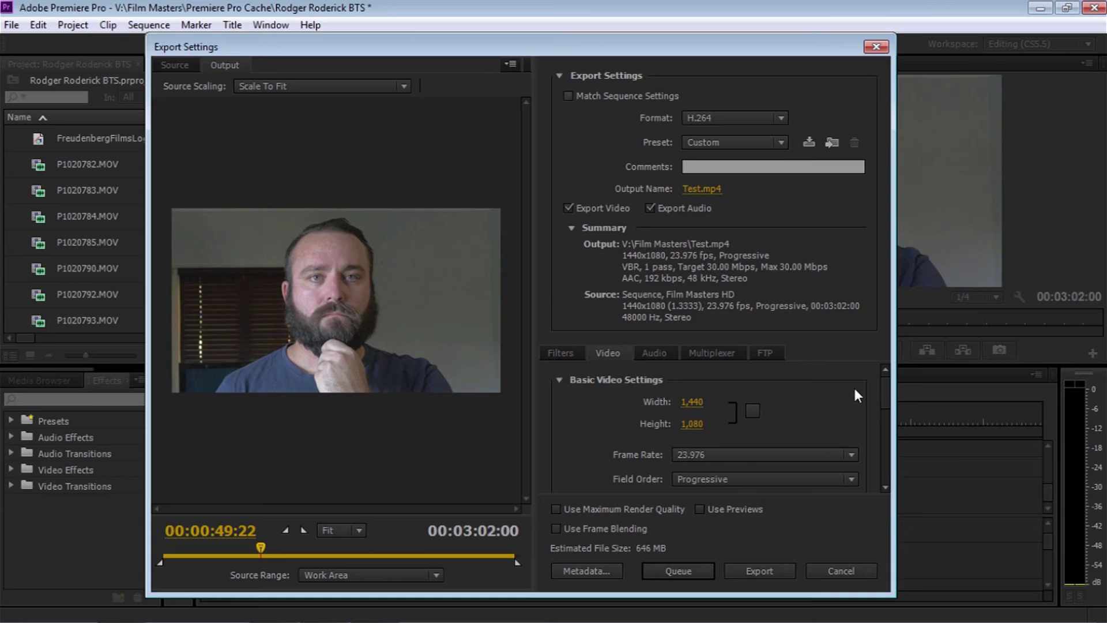
pyautogui.moveTo(880, 392); pyautogui.dragTo(888, 414)
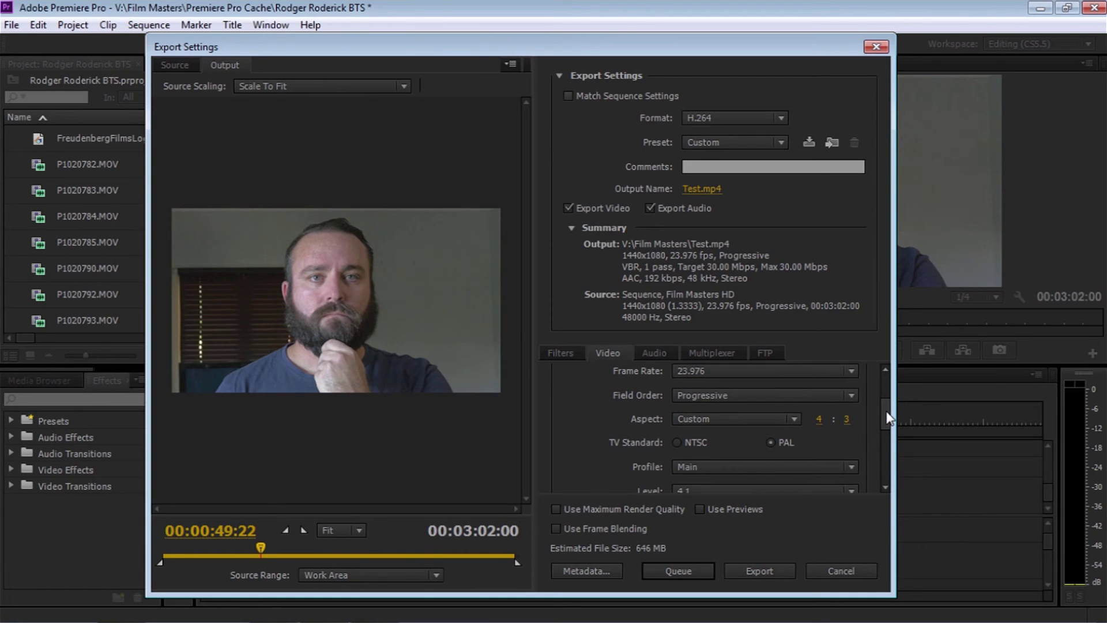
pyautogui.click(729, 416)
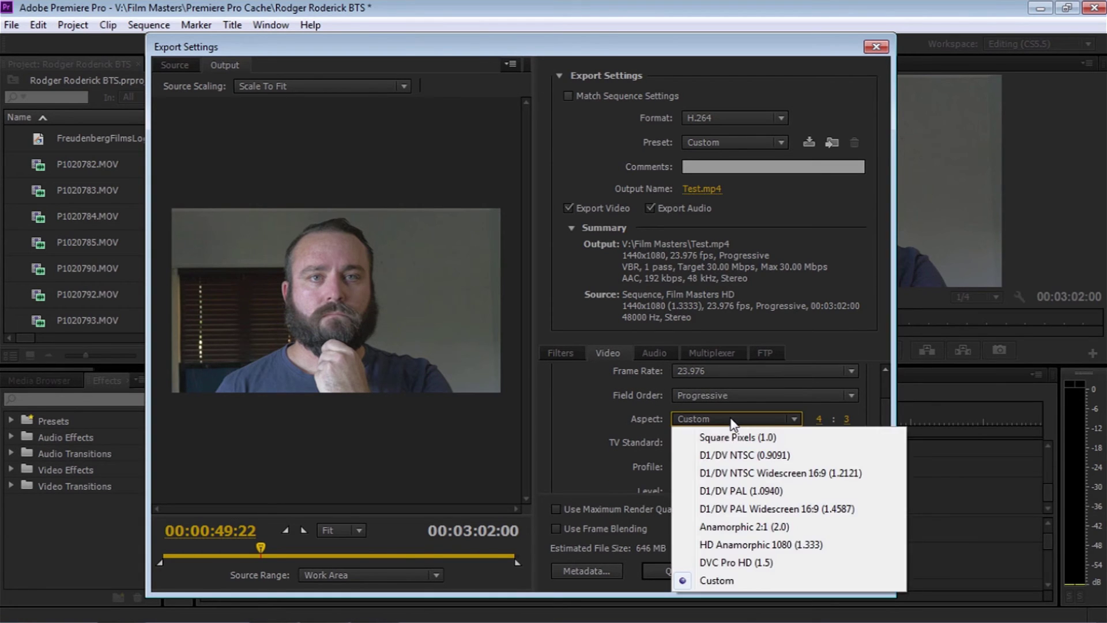
pyautogui.click(733, 583)
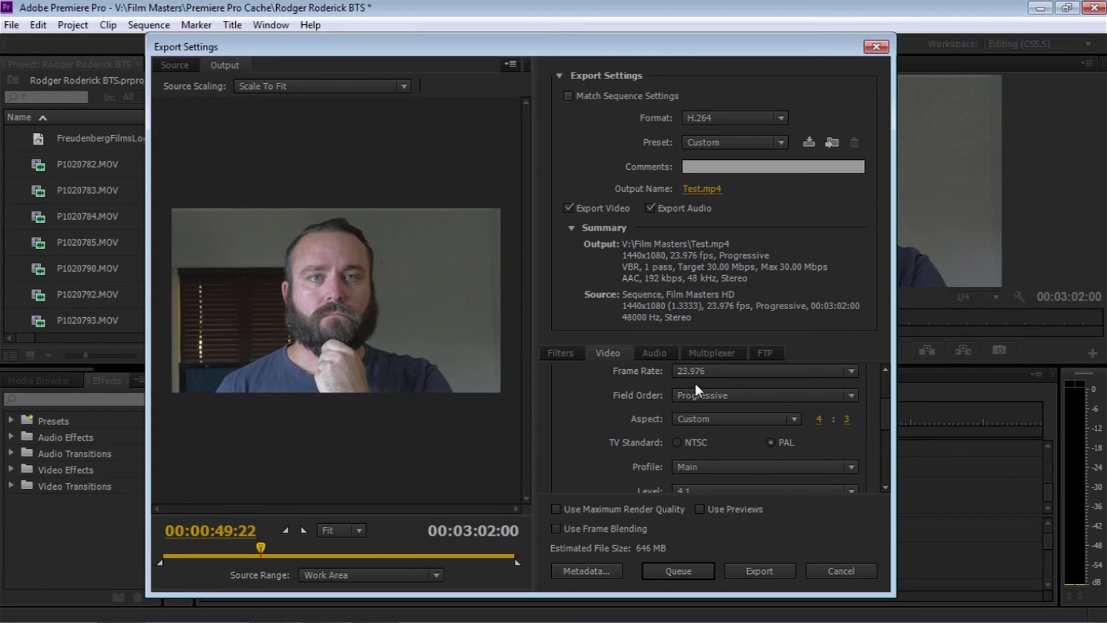
# Enable Render at Maximum Depth and Use Maximum Render Quality for the export.
pyautogui.moveTo(881, 401); pyautogui.dragTo(884, 427)
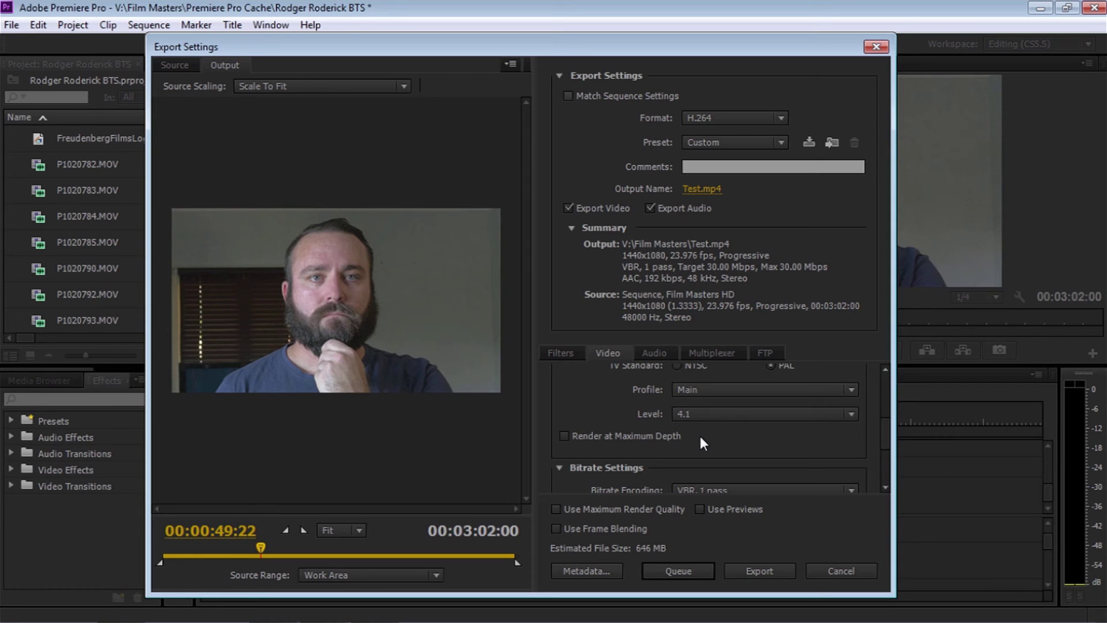
pyautogui.click(565, 436)
pyautogui.click(556, 507)
pyautogui.moveTo(882, 427); pyautogui.dragTo(884, 437)
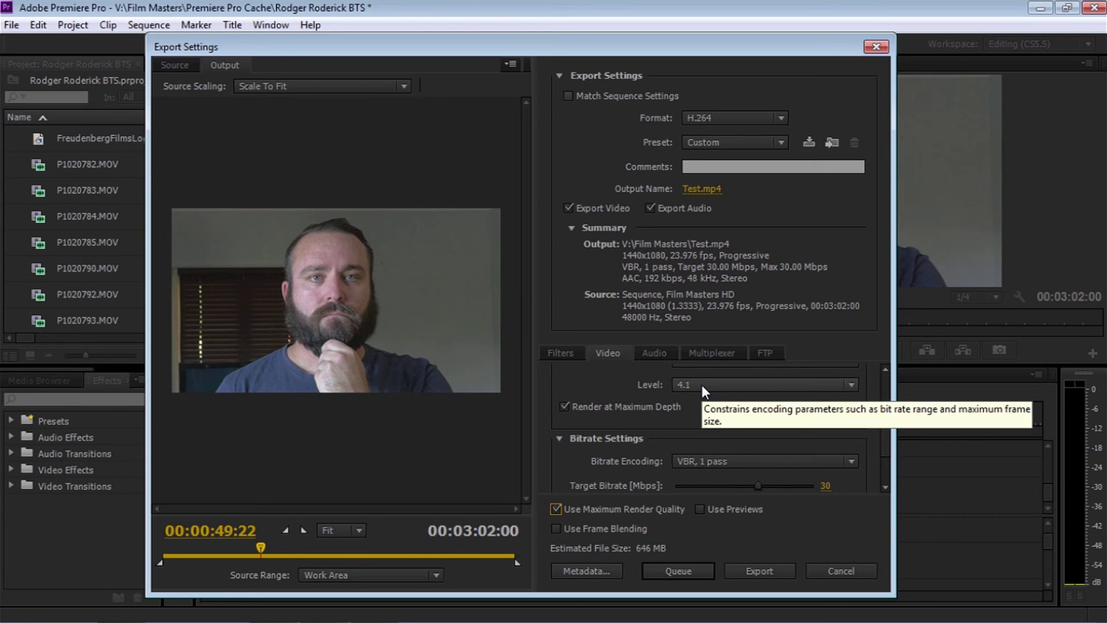
# Try lowering the target bitrate to about 3.77 Mbps, and restore it to 30 Mbps.
pyautogui.scroll(-2, 585, 371)
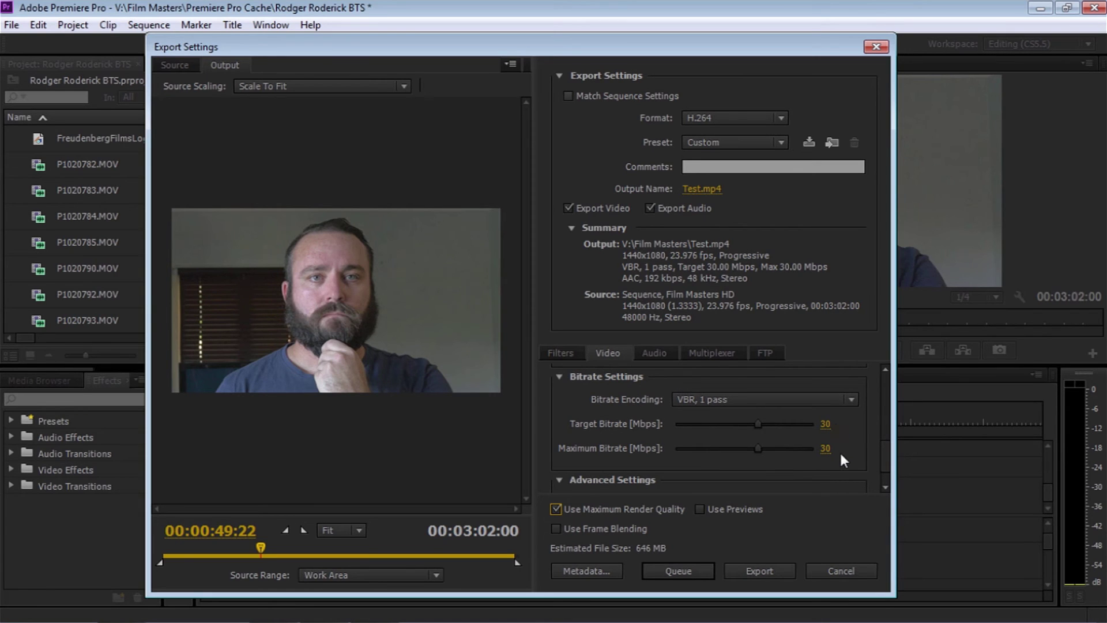
pyautogui.moveTo(757, 424); pyautogui.dragTo(738, 424)
pyautogui.moveTo(736, 423); pyautogui.dragTo(686, 430)
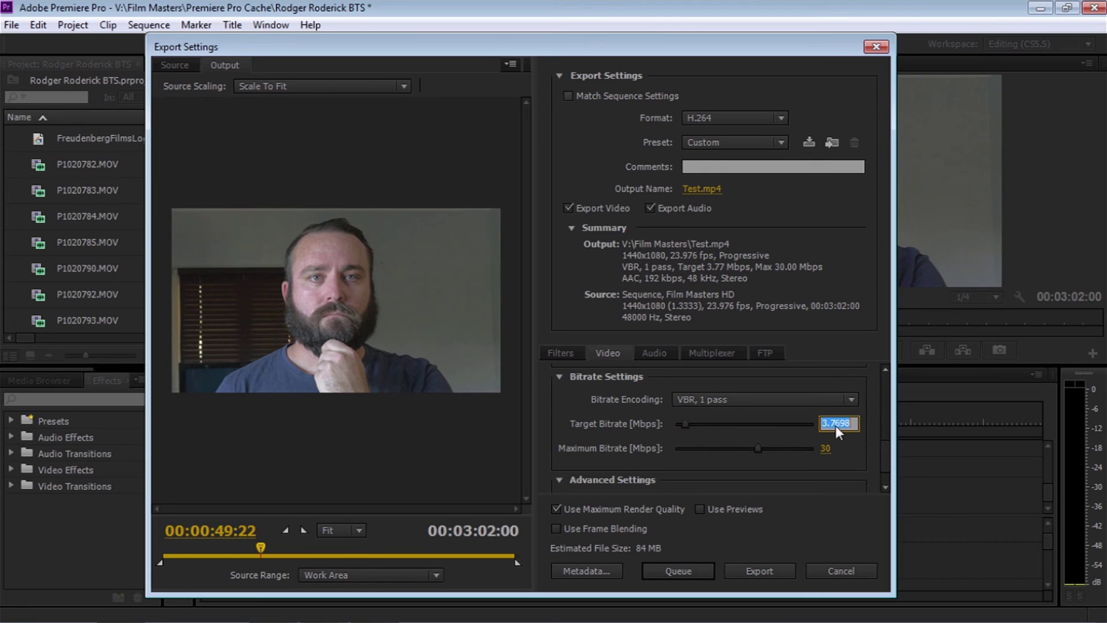
pyautogui.press('Return')
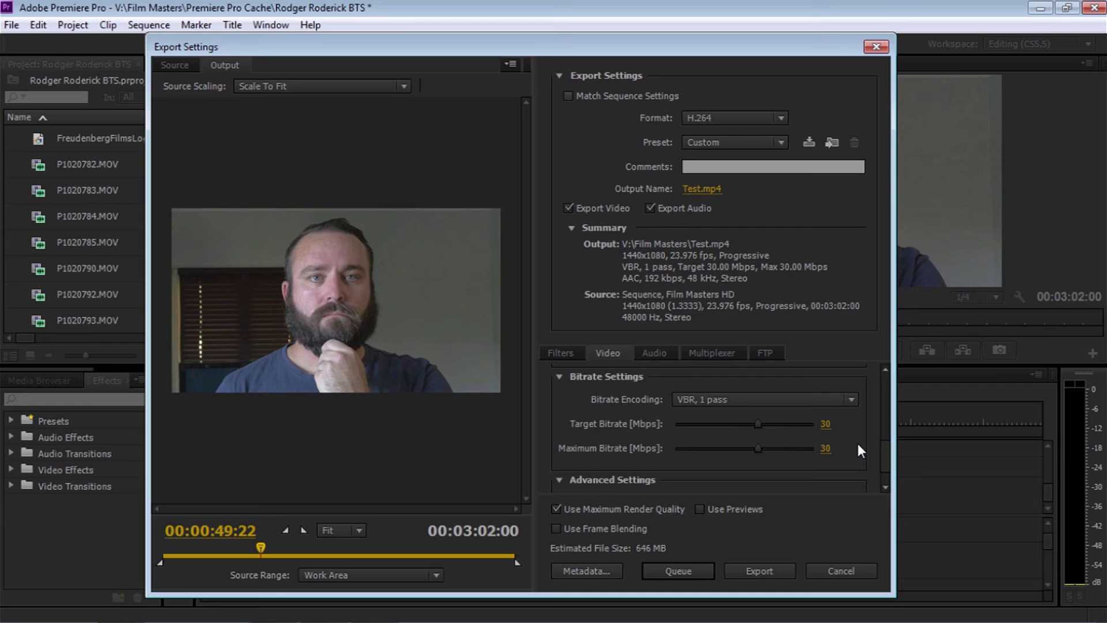
pyautogui.scroll(-1, 861, 444)
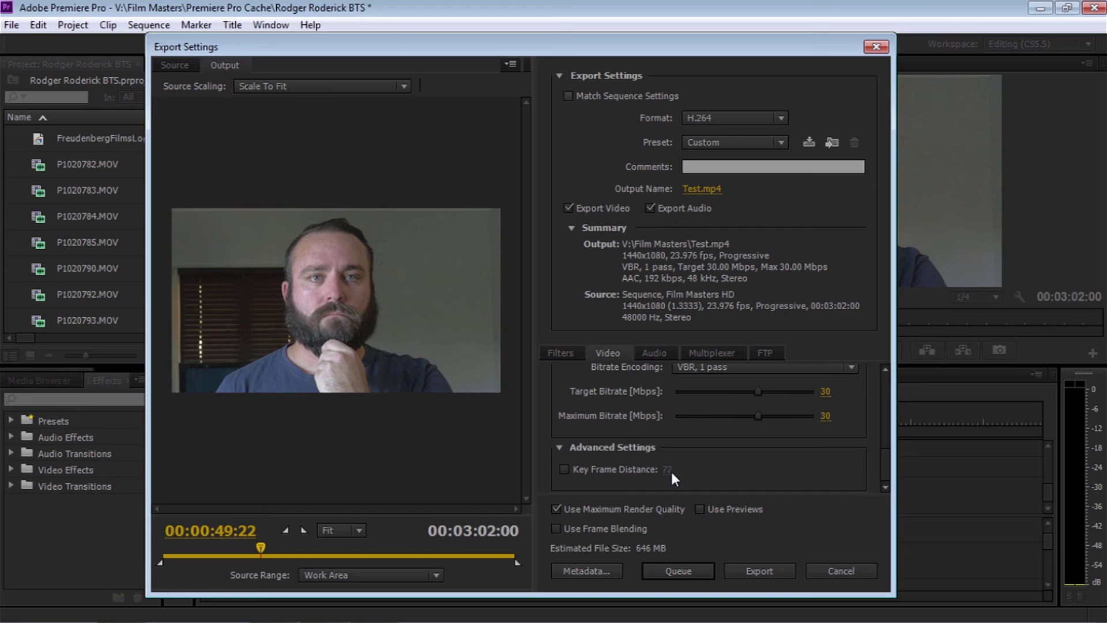
# Examine the export's audio format, codec, sample rate and channel settings.
pyautogui.click(654, 352)
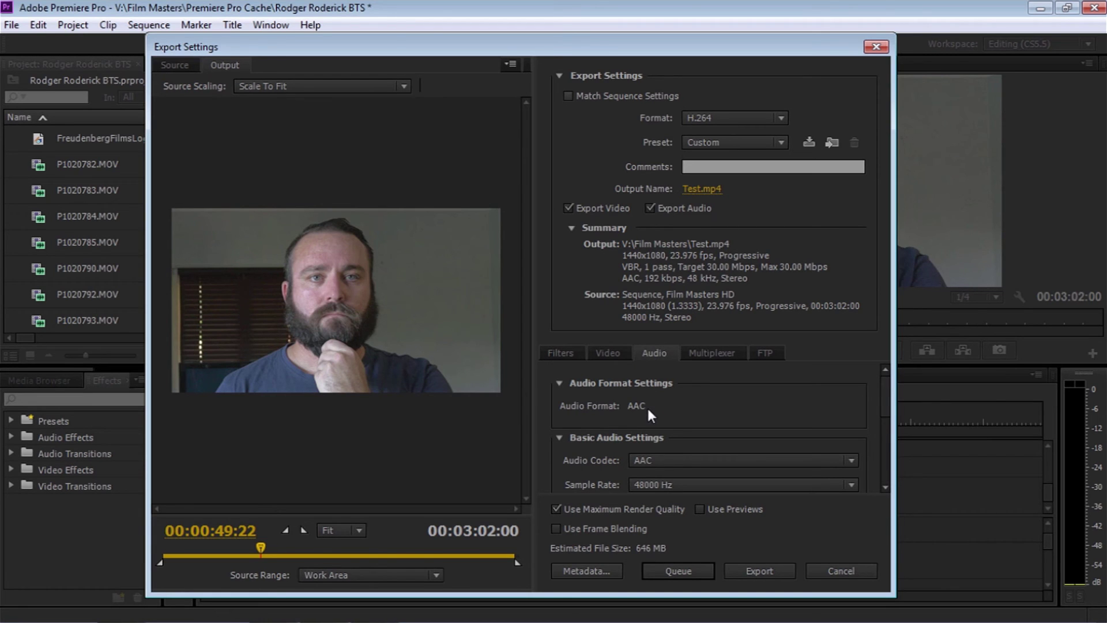
pyautogui.moveTo(886, 396); pyautogui.dragTo(890, 417)
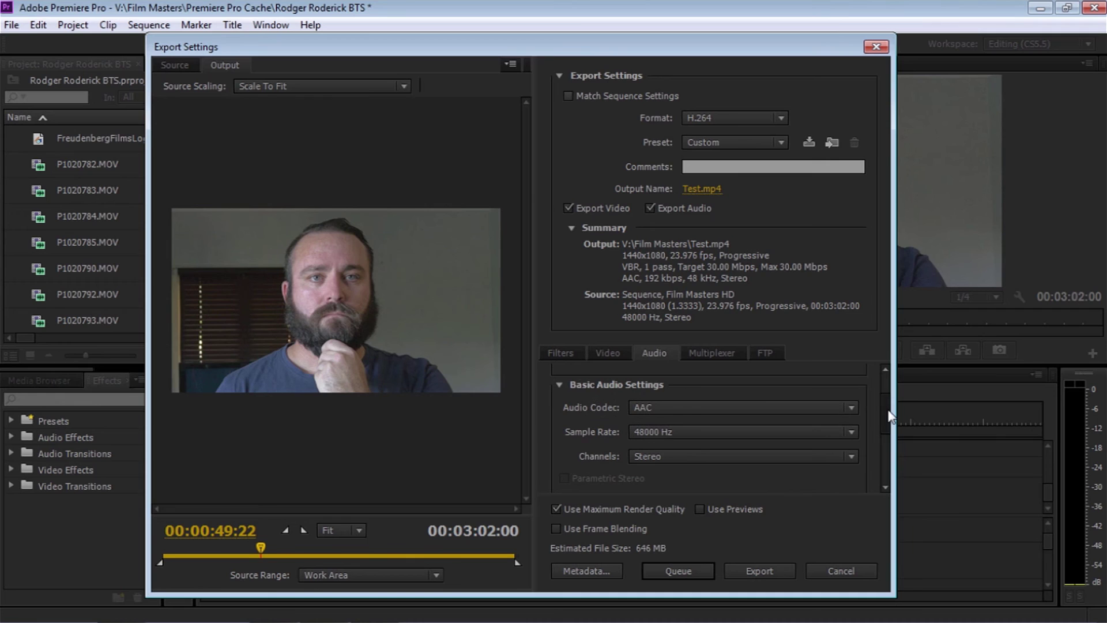
pyautogui.click(695, 407)
pyautogui.click(865, 436)
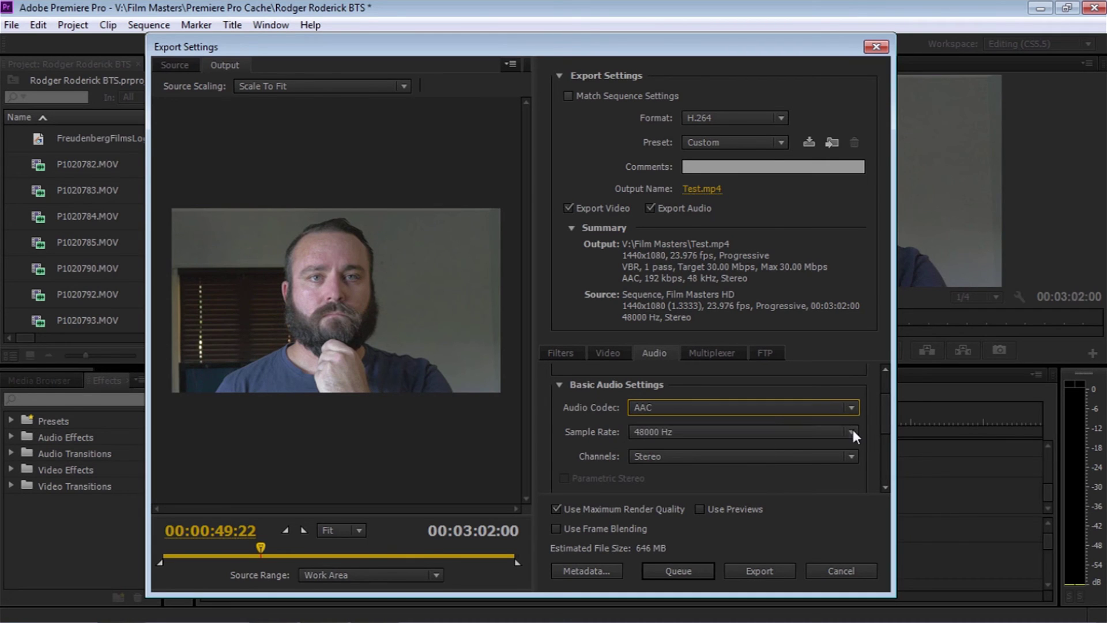
pyautogui.scroll(3, 877, 414)
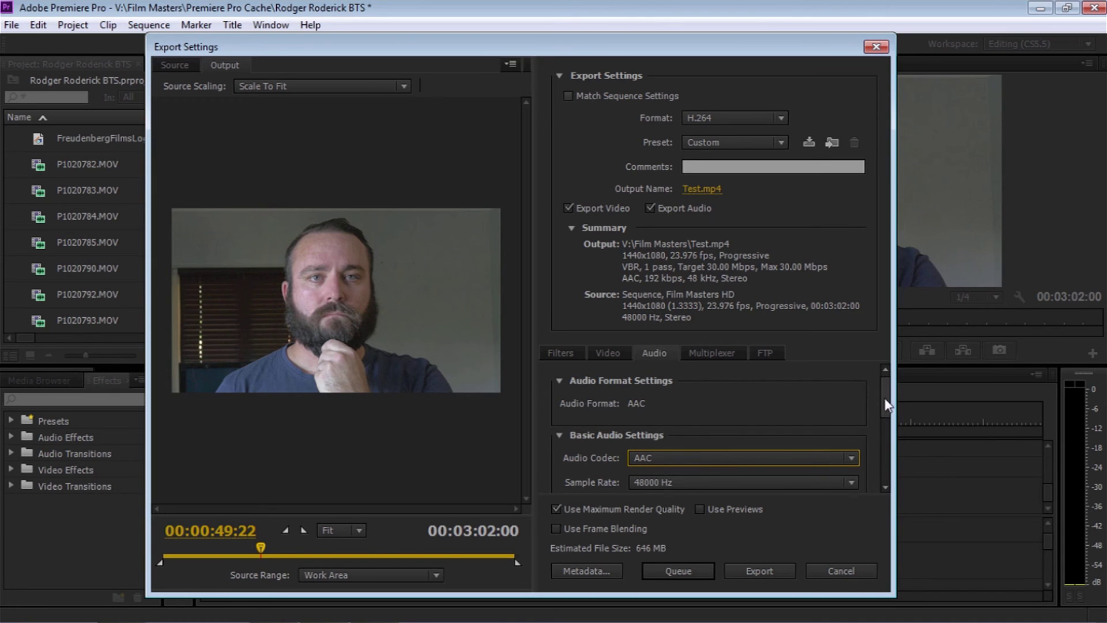
pyautogui.scroll(-3, 887, 387)
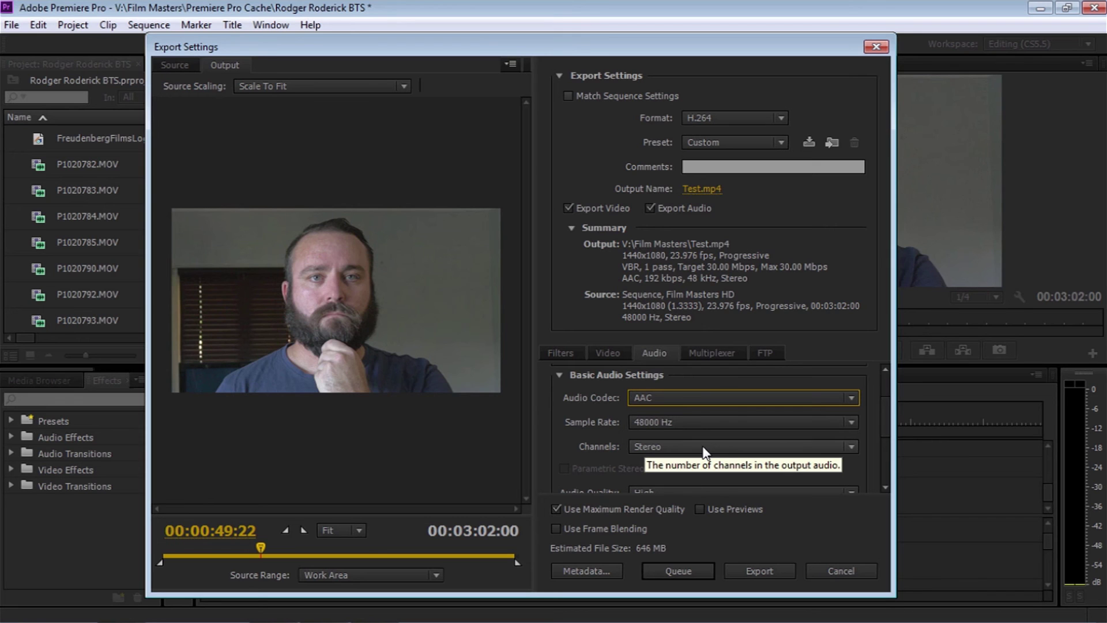
# Try Mono for the export's audio channels, and restore Stereo.
pyautogui.click(702, 448)
pyautogui.click(689, 463)
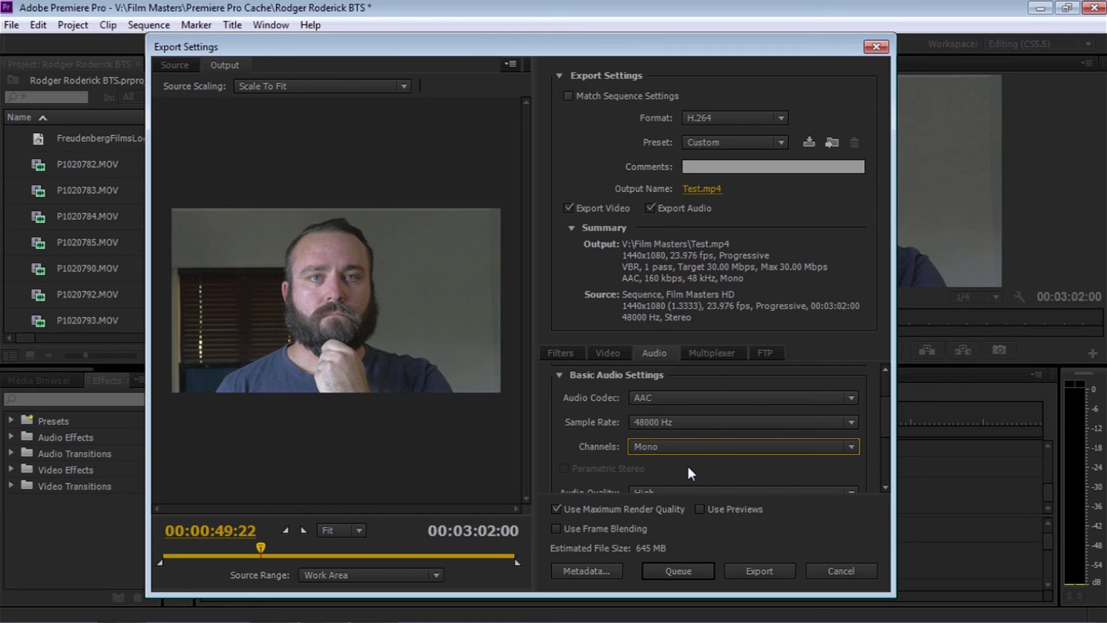
pyautogui.click(658, 447)
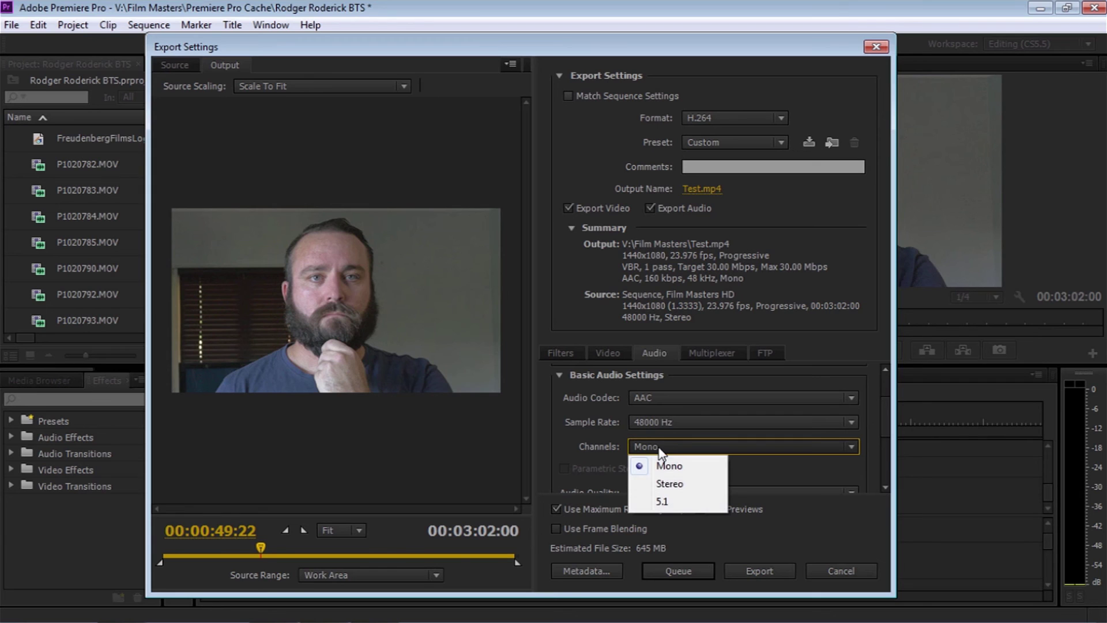
pyautogui.click(692, 485)
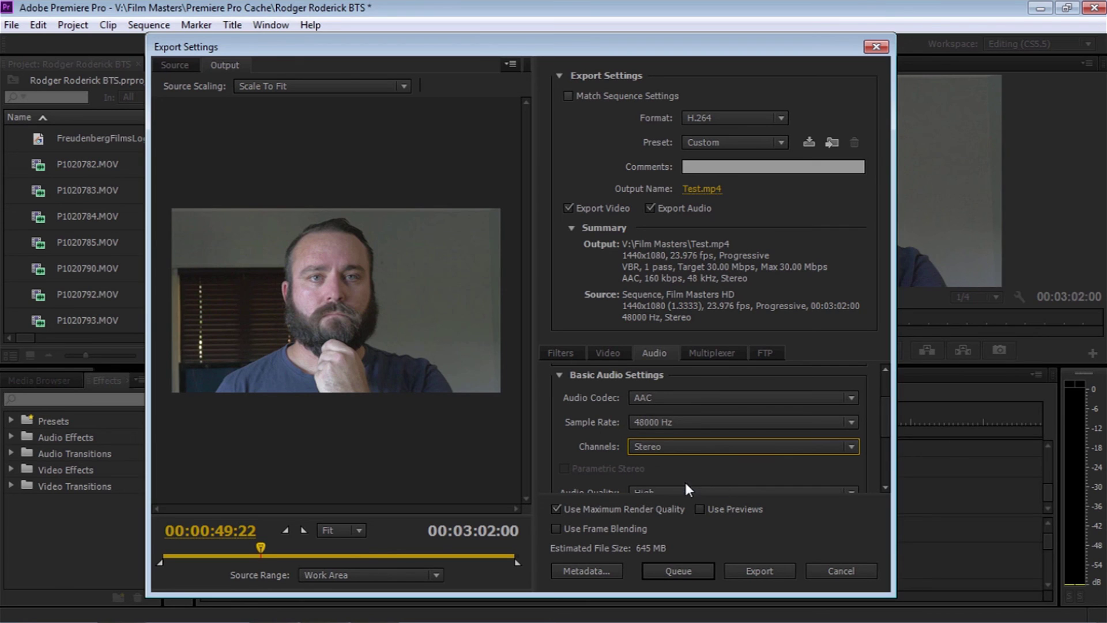
pyautogui.click(694, 446)
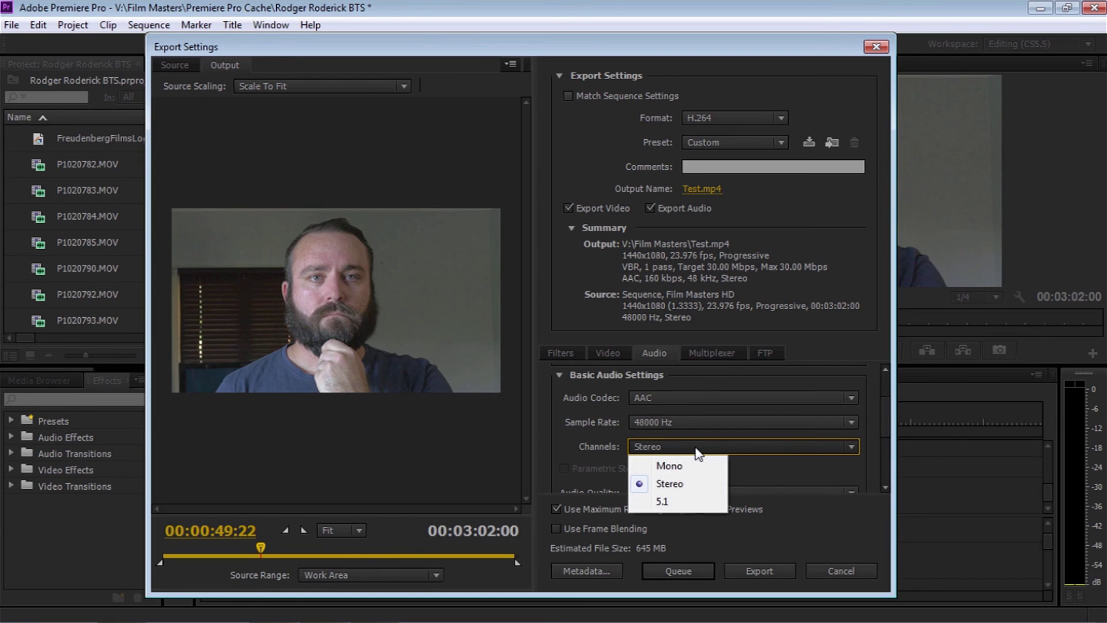
pyautogui.click(670, 485)
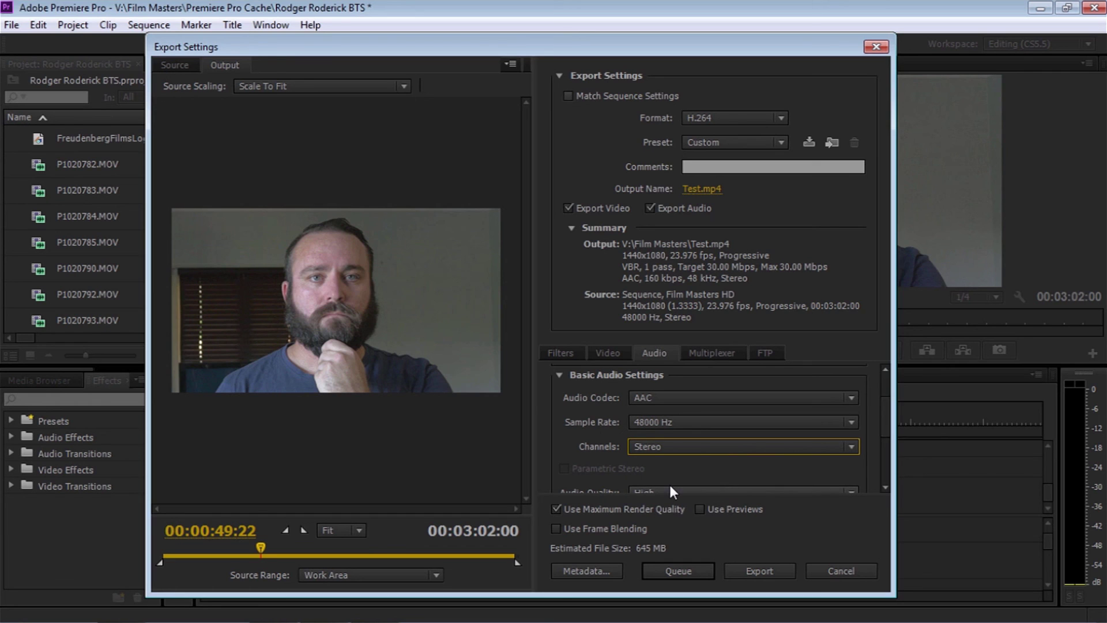
# Review the audio bitrate and precedence settings and the multiplexer options, keeping MP4 and Standard stream compatibility.
pyautogui.scroll(-3, 882, 420)
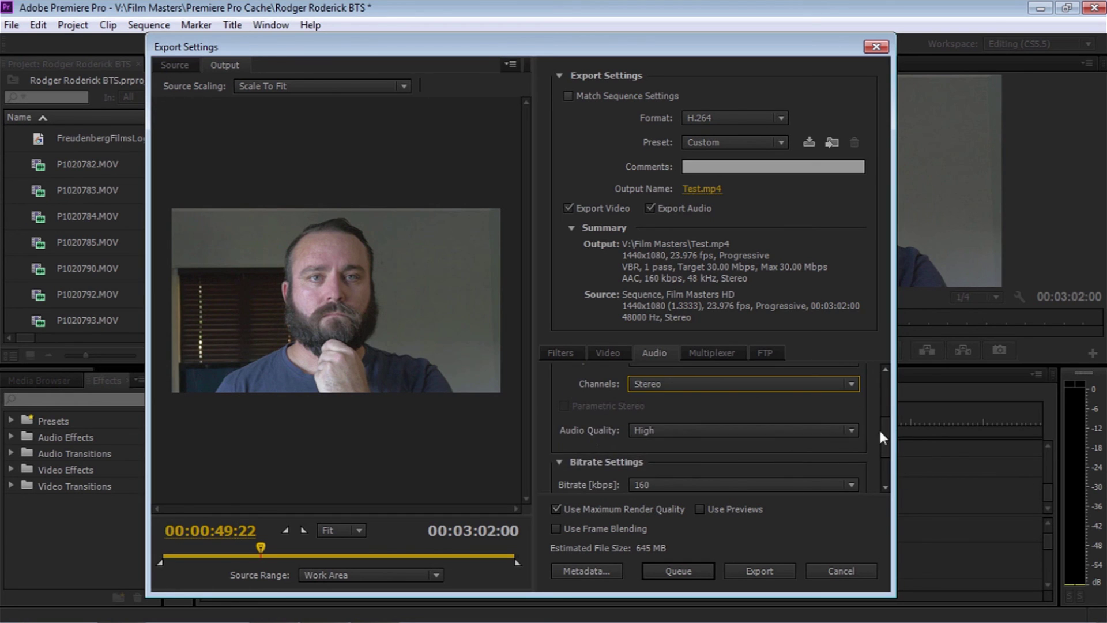
pyautogui.moveTo(886, 439); pyautogui.dragTo(894, 465)
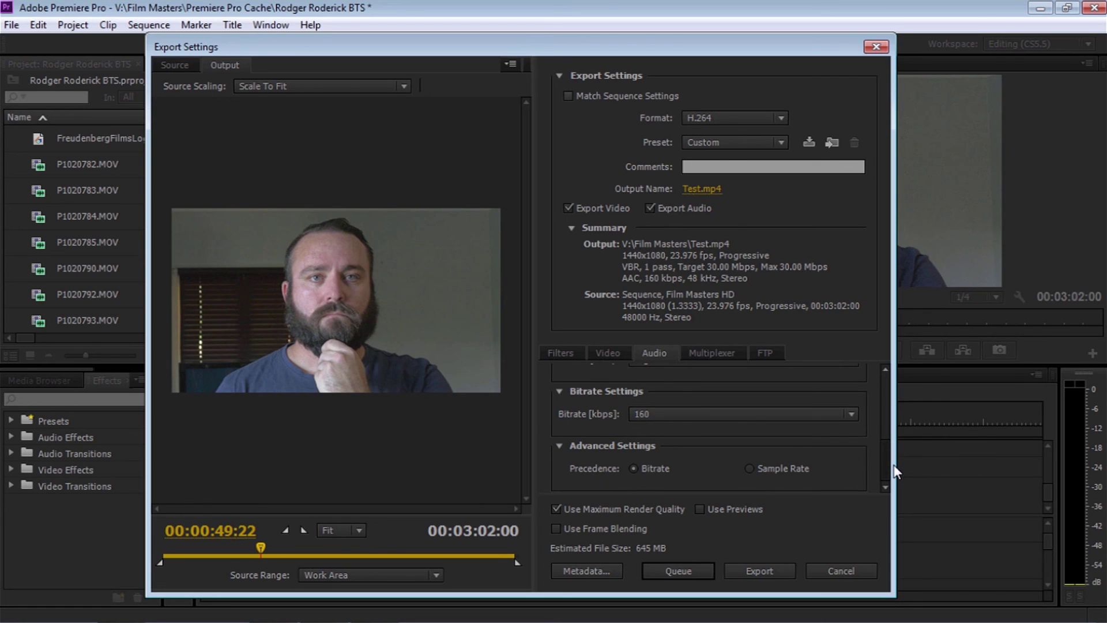
pyautogui.click(714, 354)
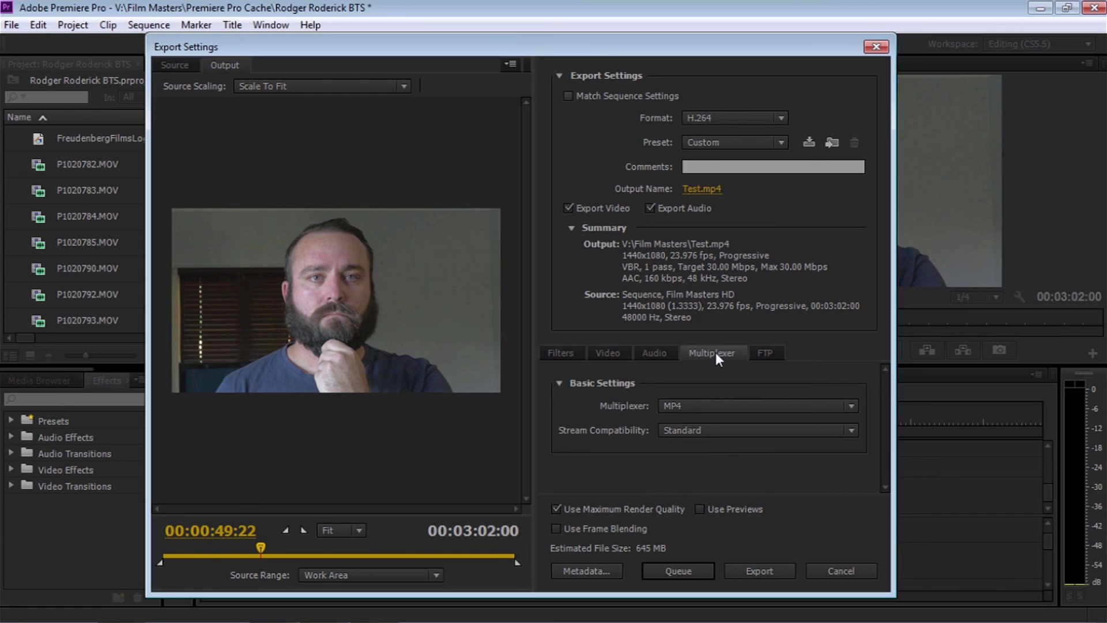
pyautogui.click(698, 405)
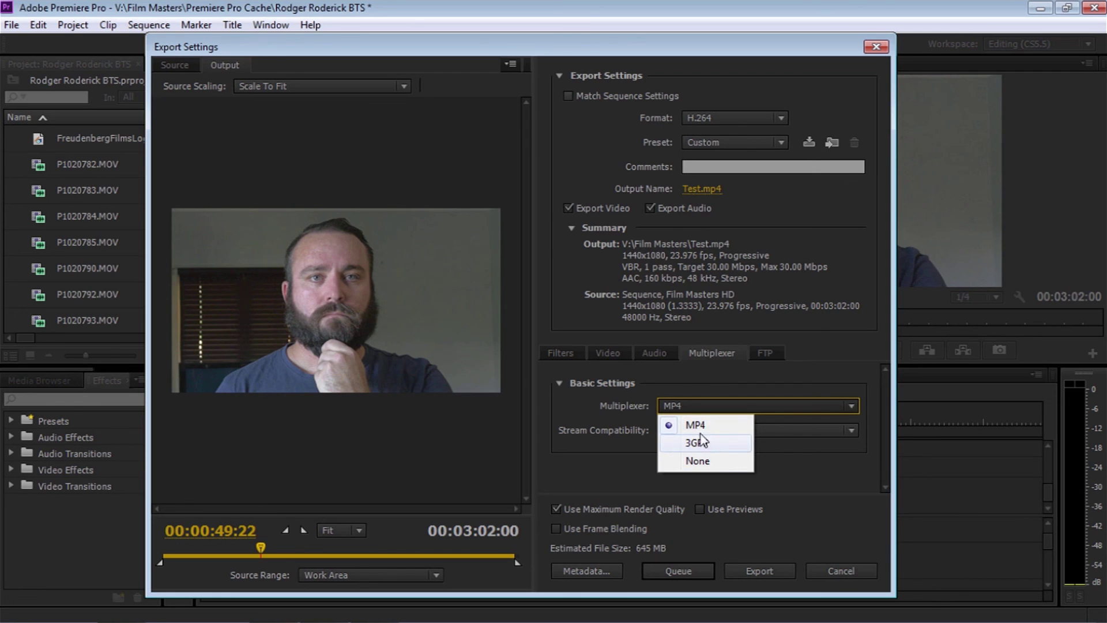
pyautogui.click(631, 460)
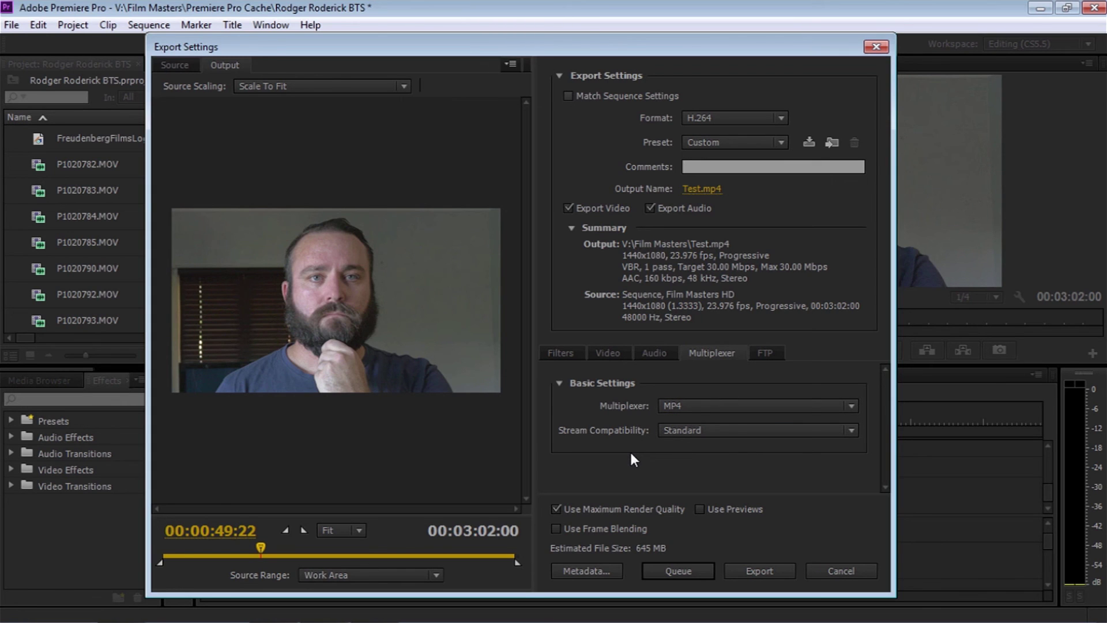
pyautogui.click(693, 434)
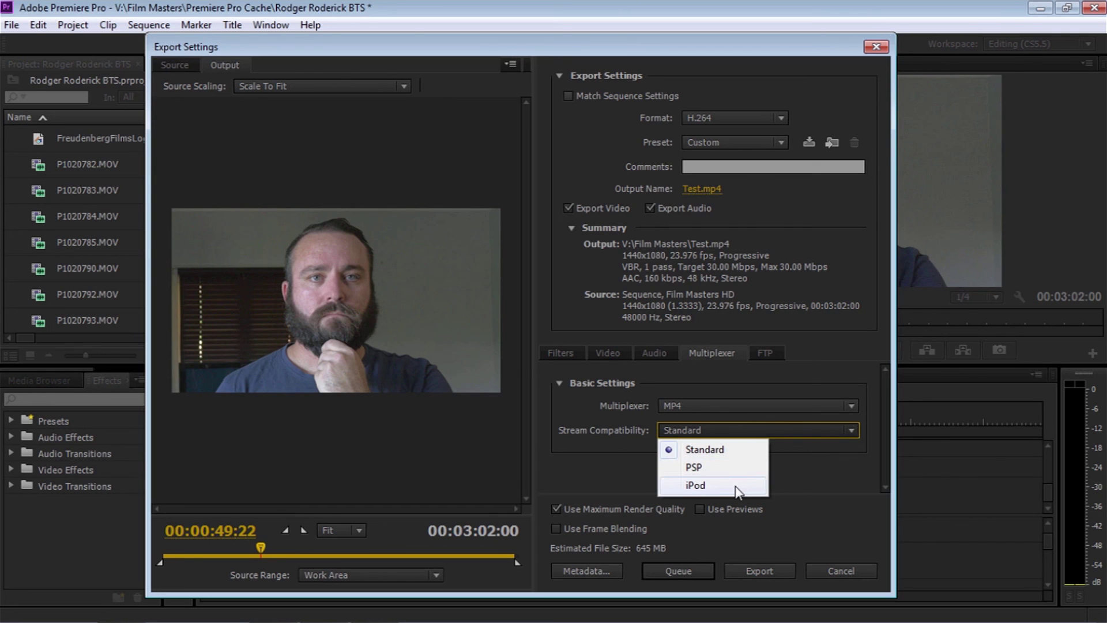
pyautogui.click(608, 466)
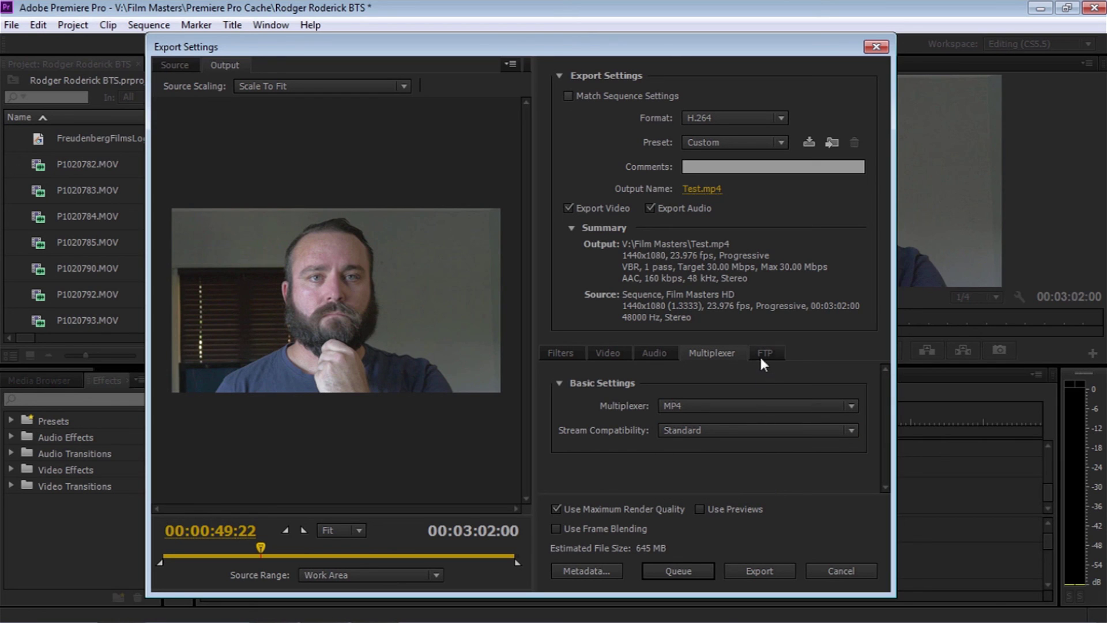
# Check the FTP and basic video settings, and start the direct export of the sequence to Film Masters HD.mp4.
pyautogui.click(761, 359)
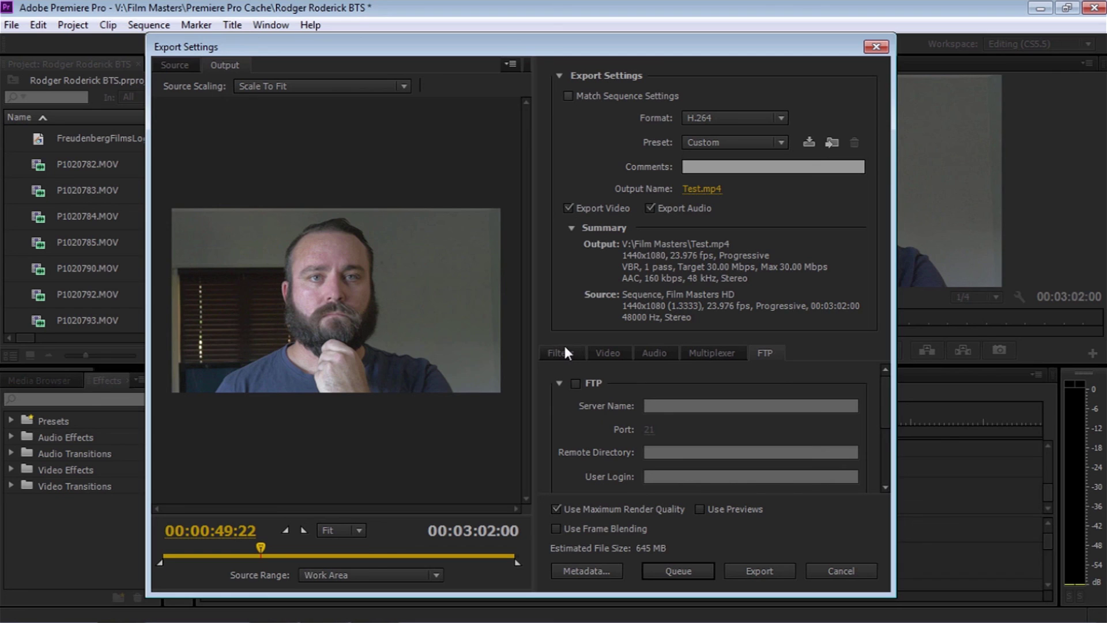
pyautogui.click(599, 351)
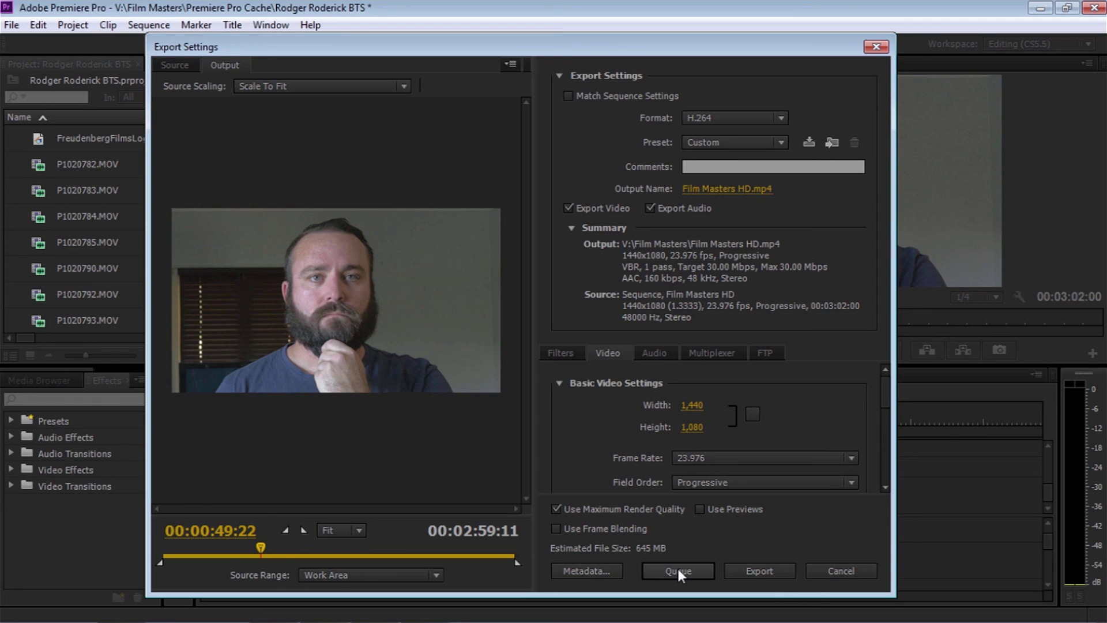
pyautogui.click(761, 570)
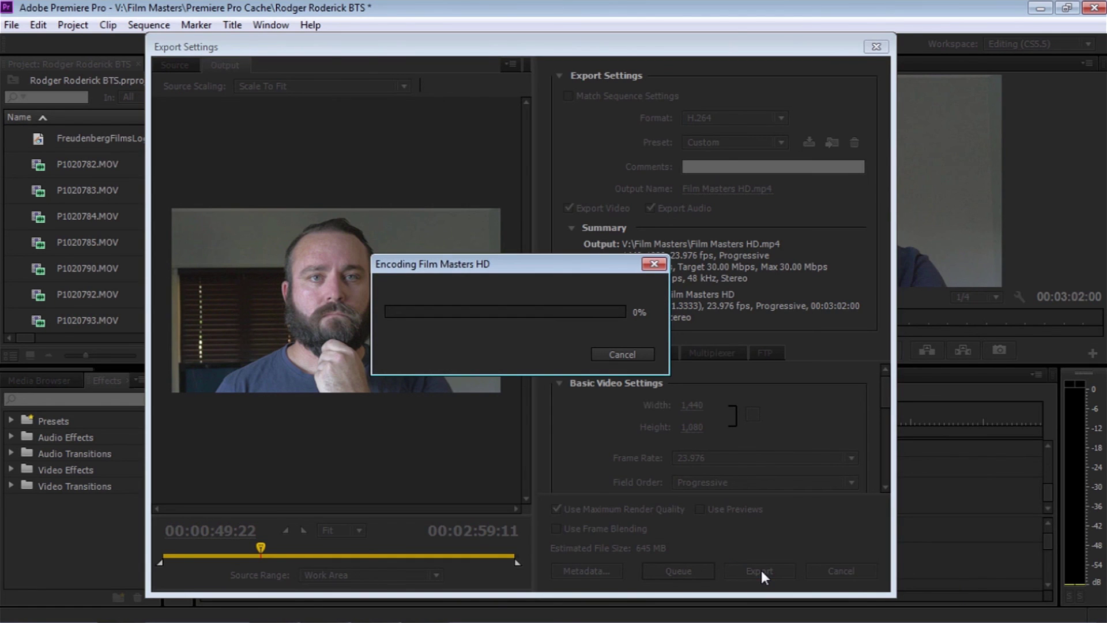